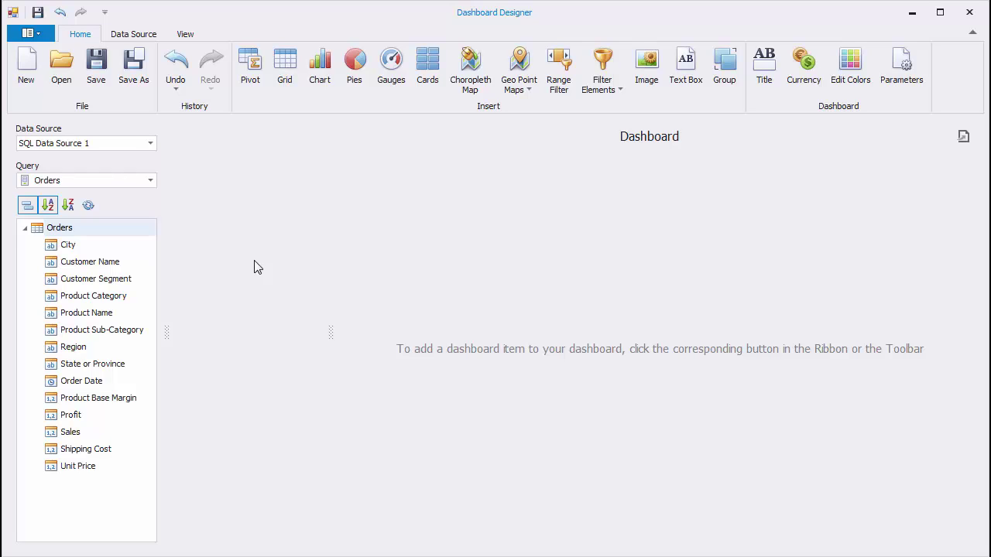
# - Add a chart of Sales (Sum) by Region, sorted by Sales (Sum) in descending order
pyautogui.click(321, 81)
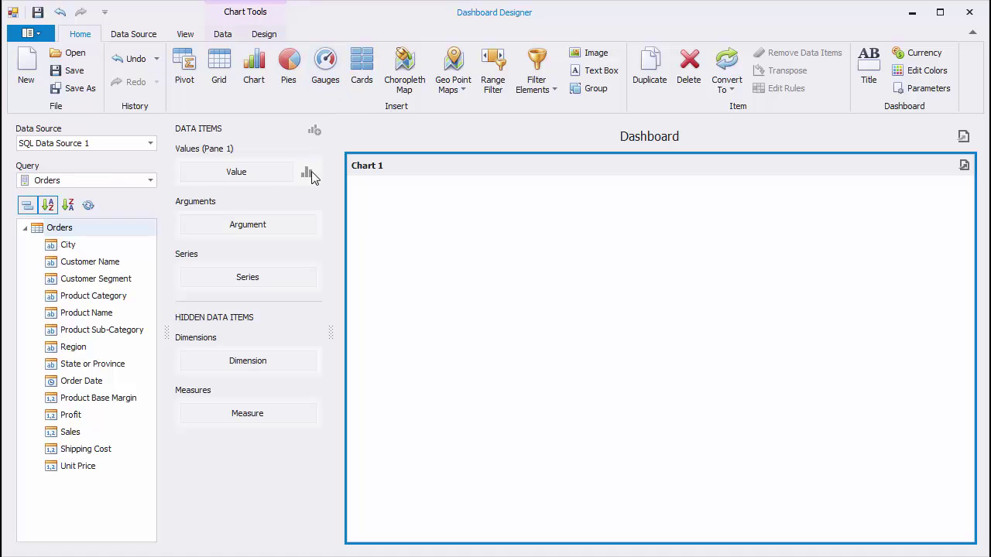
pyautogui.moveTo(69, 432); pyautogui.dragTo(249, 178)
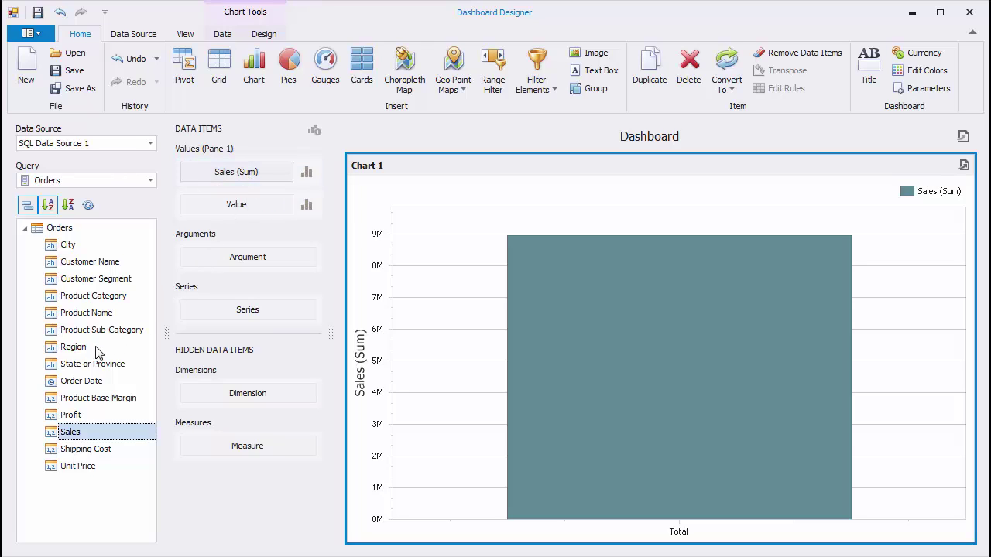
pyautogui.moveTo(98, 354); pyautogui.dragTo(255, 258)
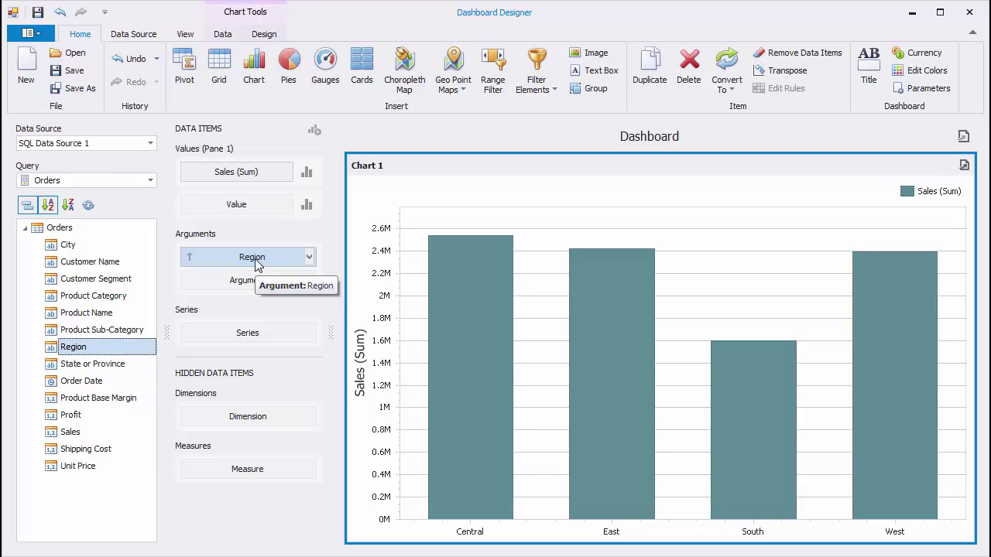
pyautogui.click(309, 257)
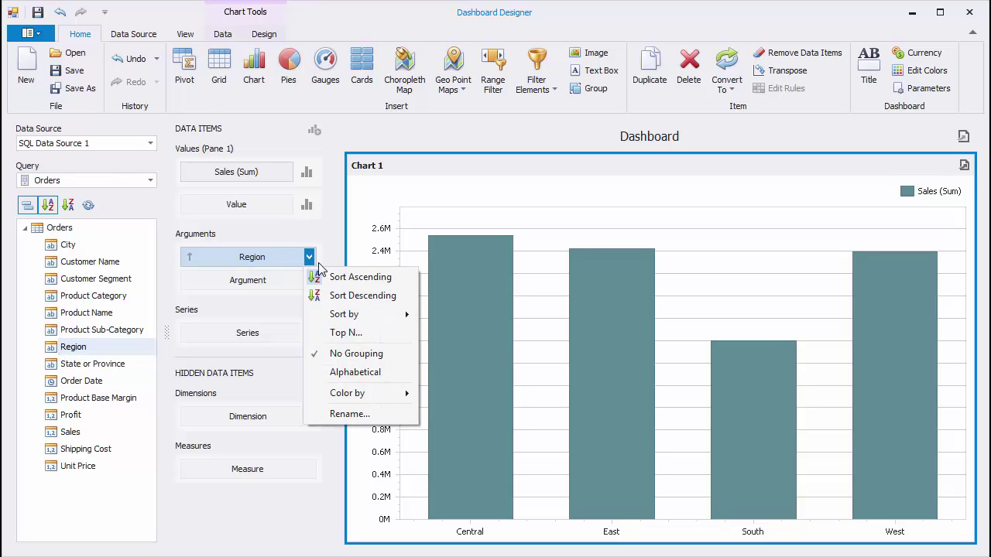
pyautogui.moveTo(387, 314)
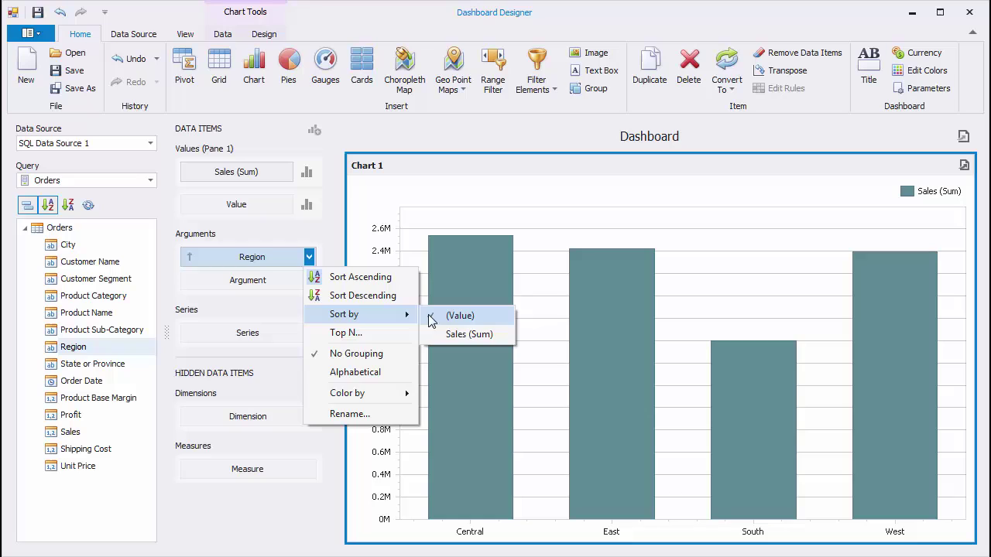
pyautogui.click(498, 334)
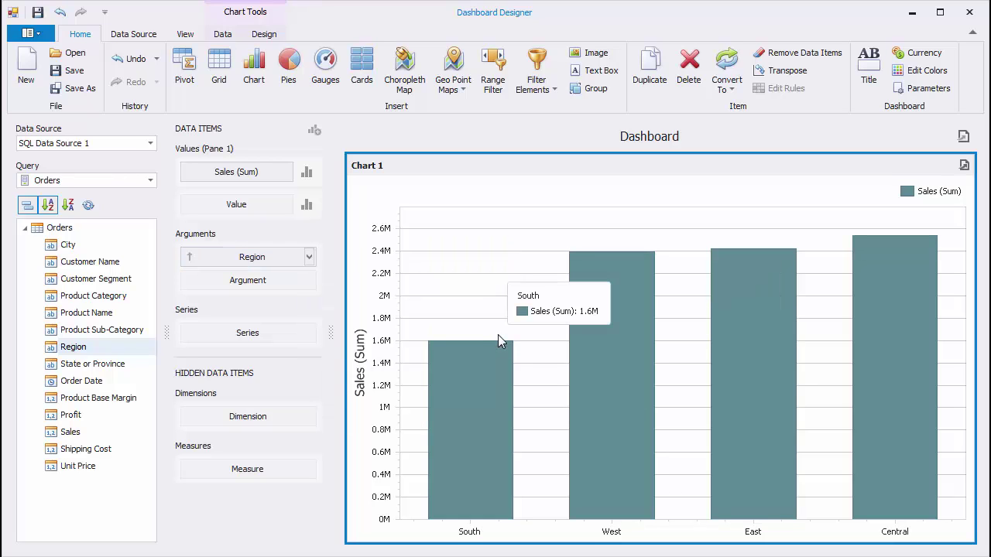
pyautogui.click(257, 262)
# - Rename the chart to 'Sales by Region'
pyautogui.rightClick(406, 193)
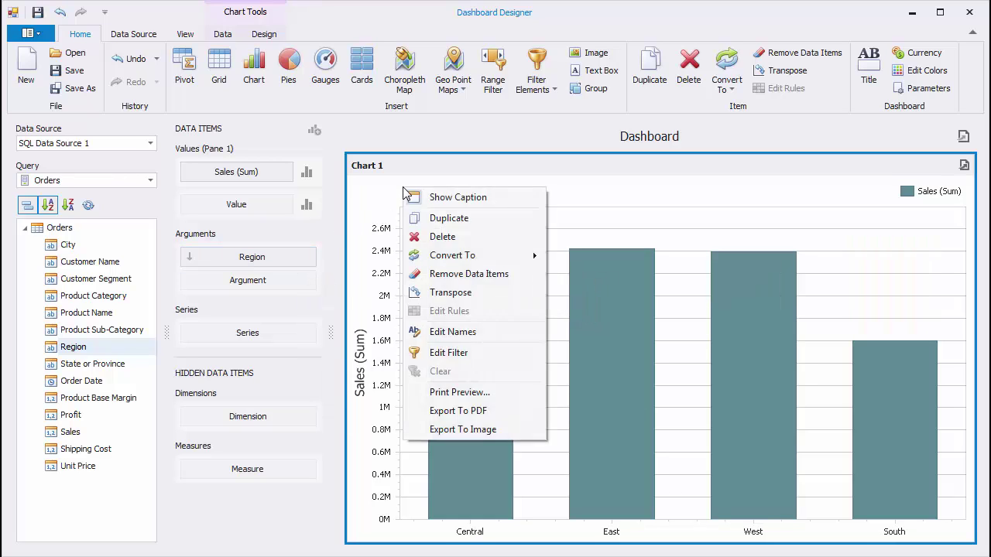
pyautogui.click(496, 334)
pyautogui.write('Sales by Region')
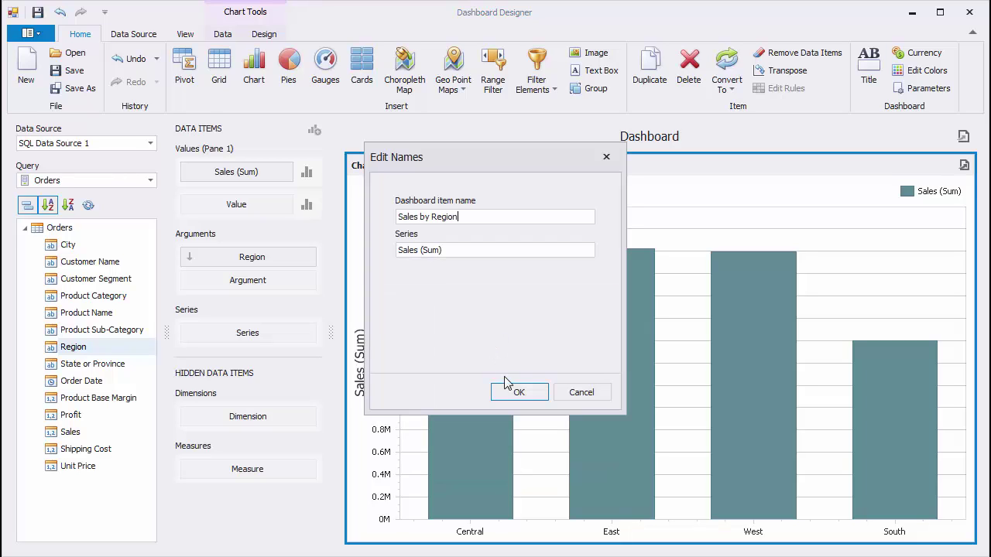
pyautogui.click(514, 394)
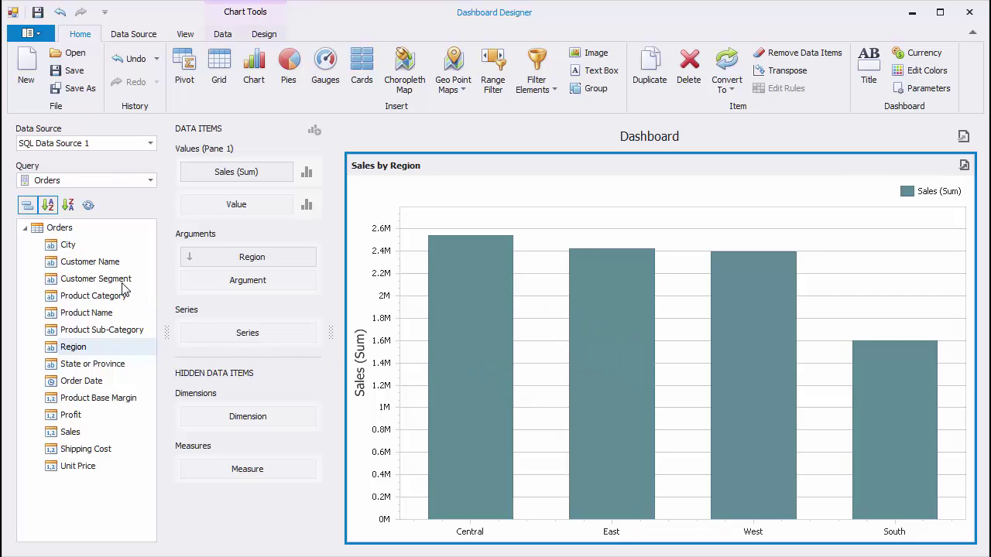
# - Split each region's bars by Customer Segment and set the series type to Stacked Bar
pyautogui.moveTo(120, 280); pyautogui.dragTo(242, 335)
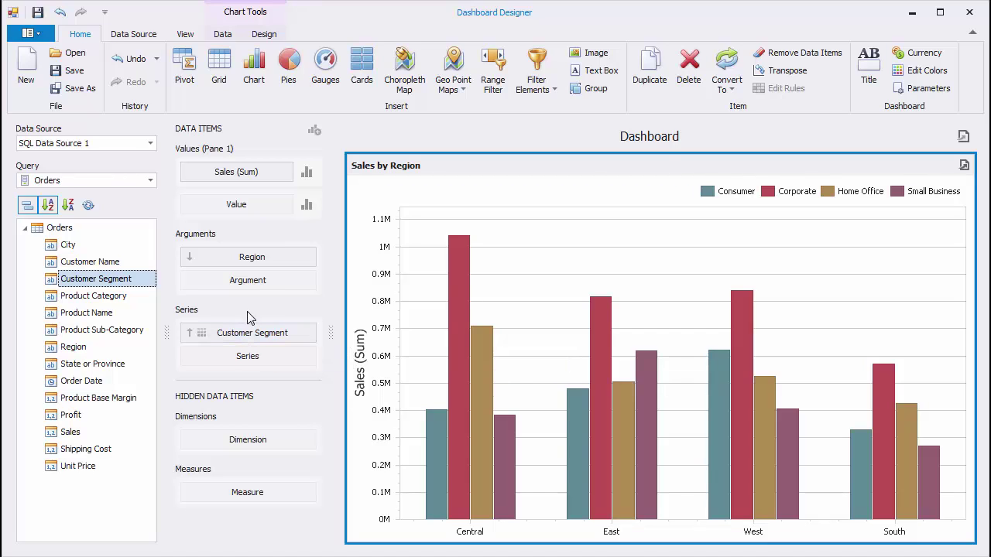
pyautogui.click(307, 178)
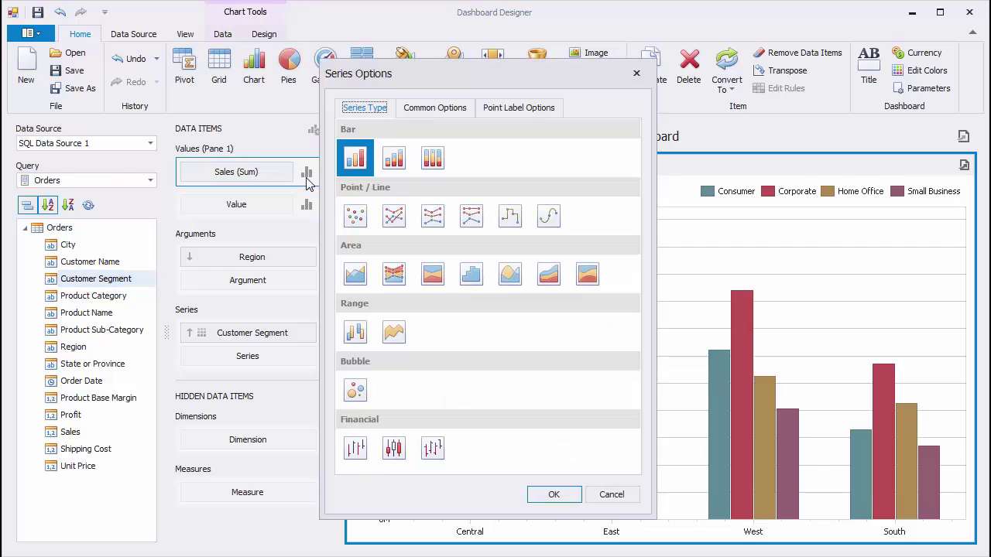
pyautogui.moveTo(421, 75); pyautogui.dragTo(113, 71)
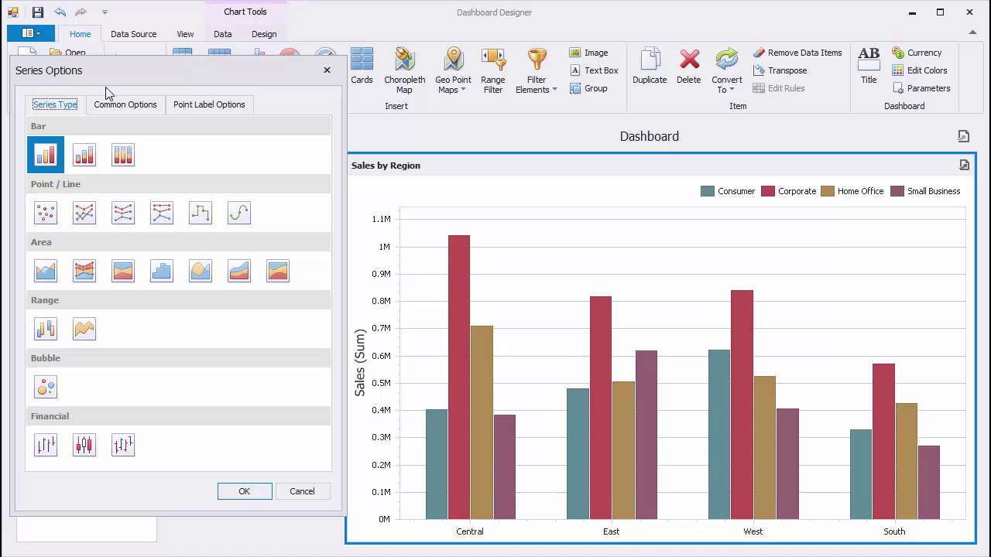
pyautogui.click(86, 157)
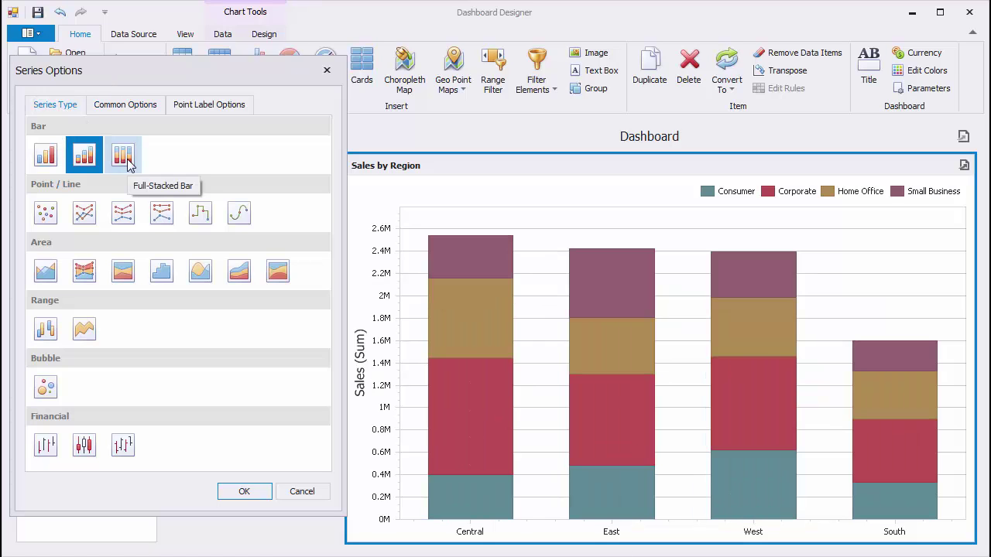
pyautogui.click(124, 157)
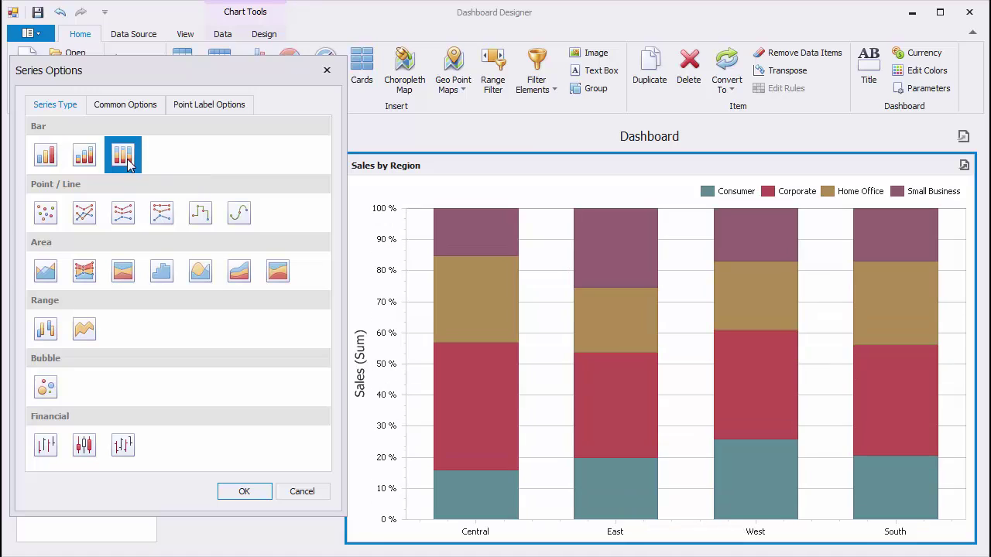
pyautogui.click(85, 159)
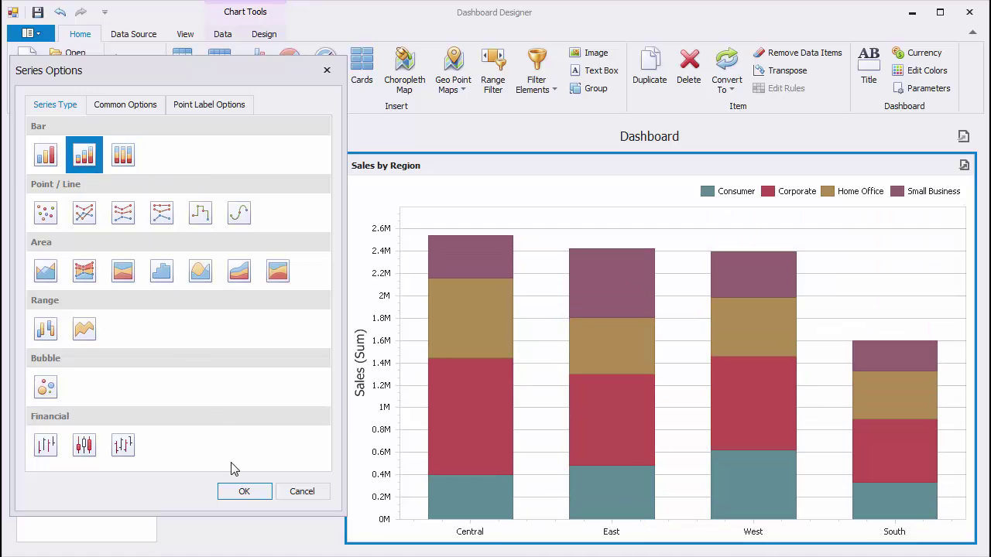
pyautogui.click(246, 493)
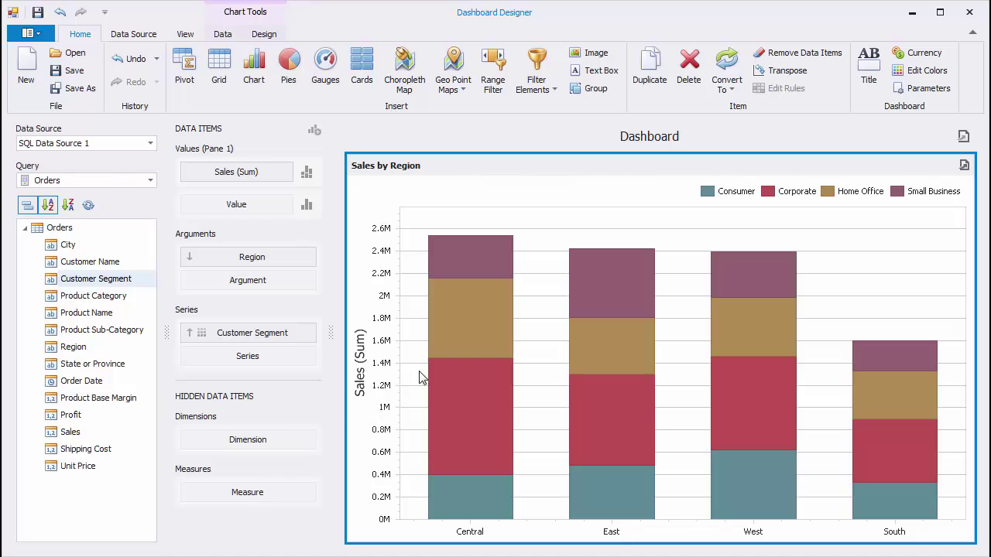
pyautogui.rightClick(539, 326)
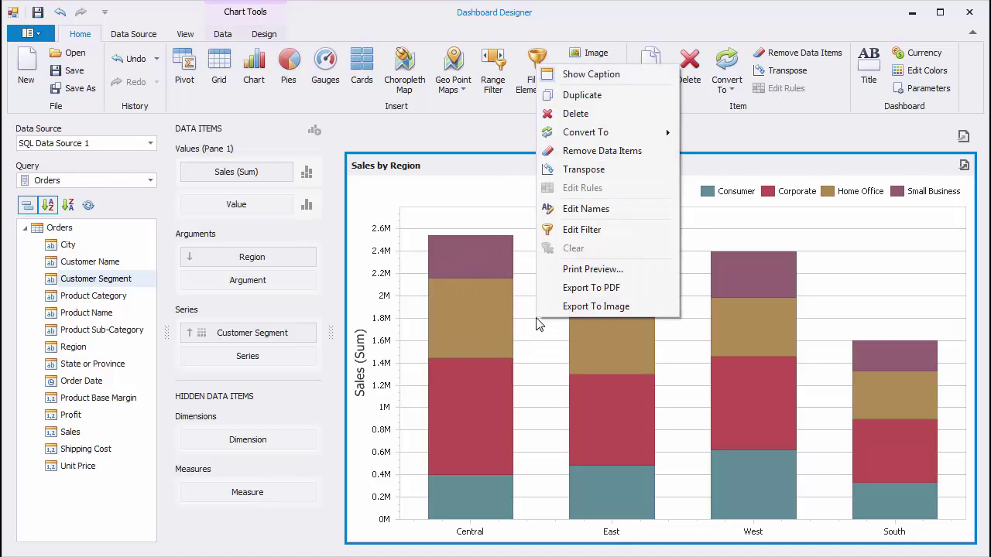
pyautogui.click(613, 231)
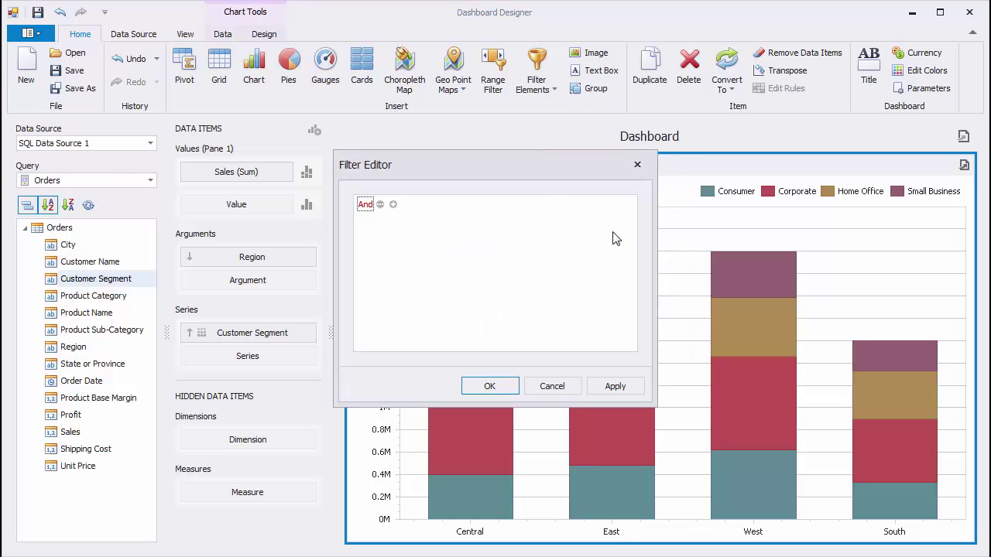
pyautogui.click(393, 205)
pyautogui.click(404, 221)
pyautogui.click(423, 246)
pyautogui.click(438, 223)
pyautogui.click(497, 250)
pyautogui.click(511, 221)
pyautogui.click(535, 221)
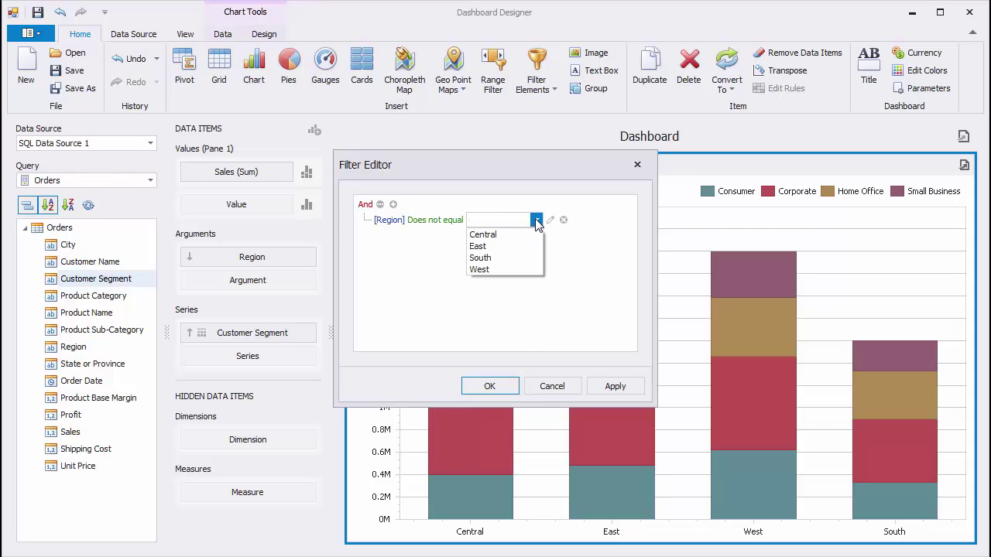
pyautogui.click(531, 258)
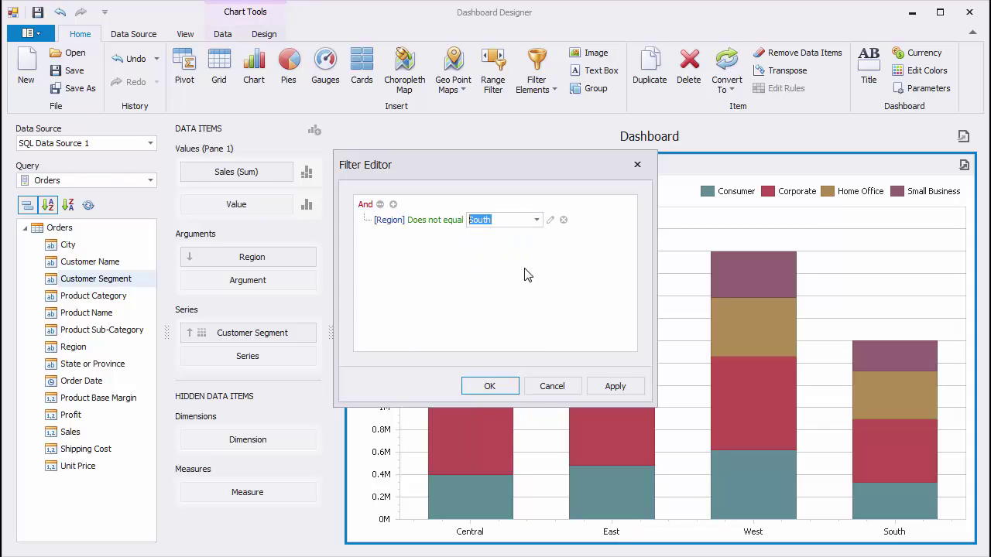
pyautogui.click(510, 381)
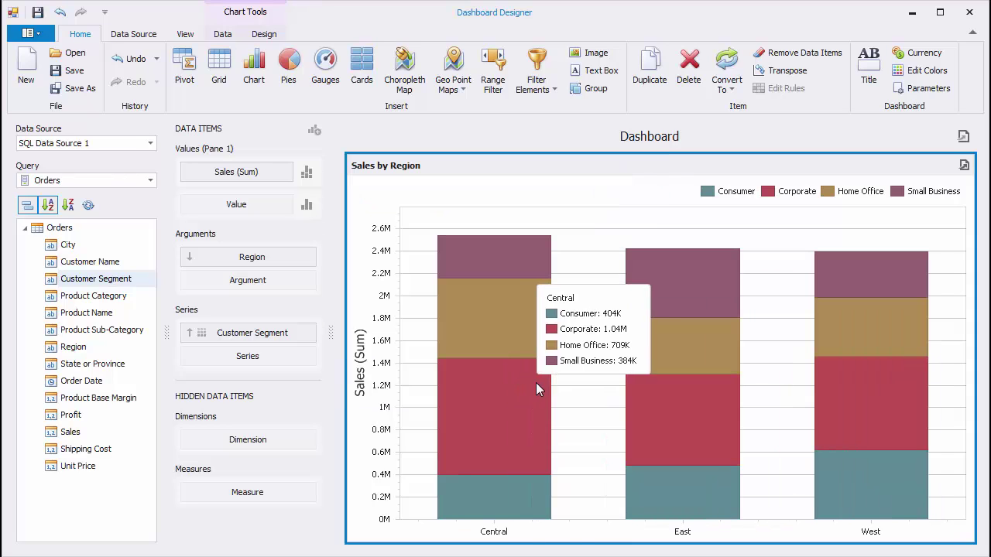
pyautogui.rightClick(593, 212)
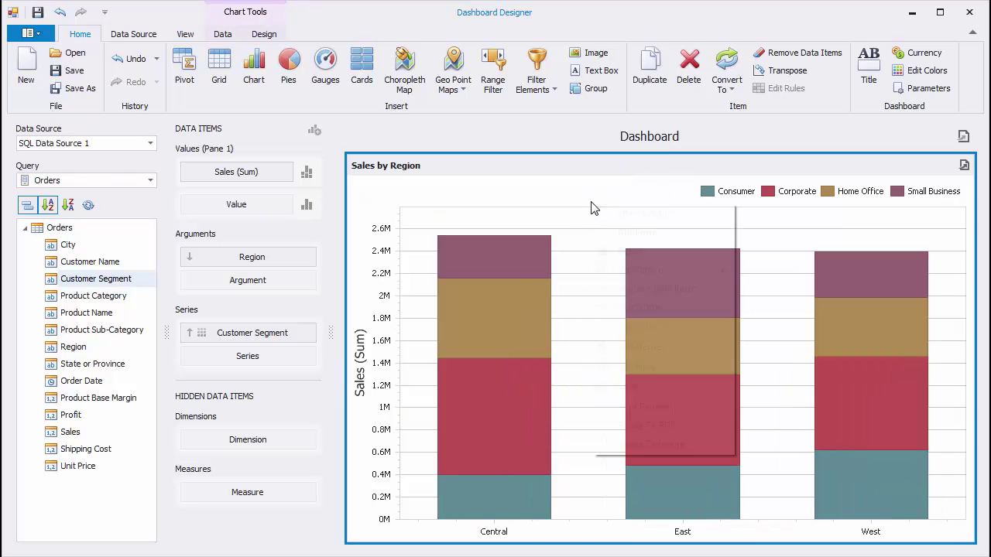
pyautogui.click(704, 386)
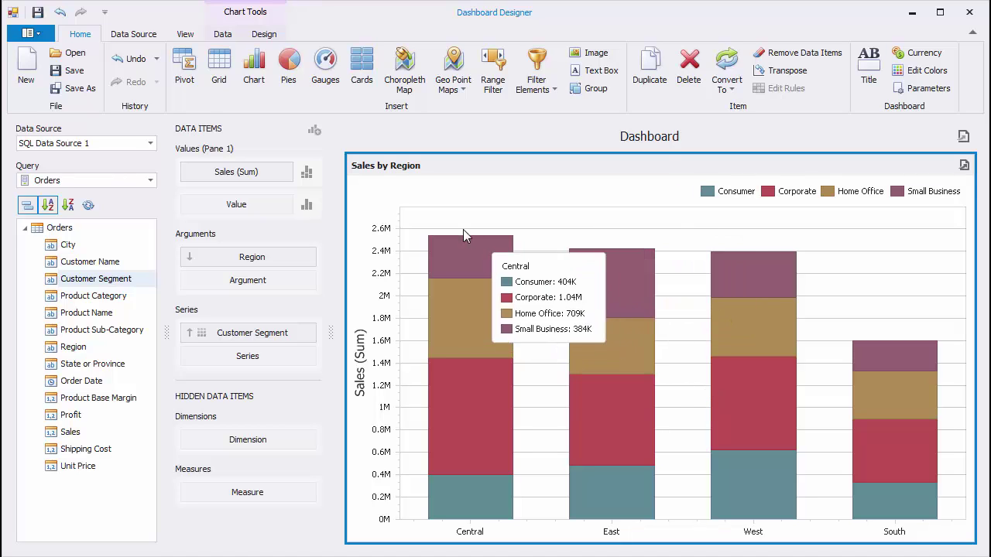
# - Enable drill-down, add State or Province as an argument, and drill into Central
pyautogui.click(223, 36)
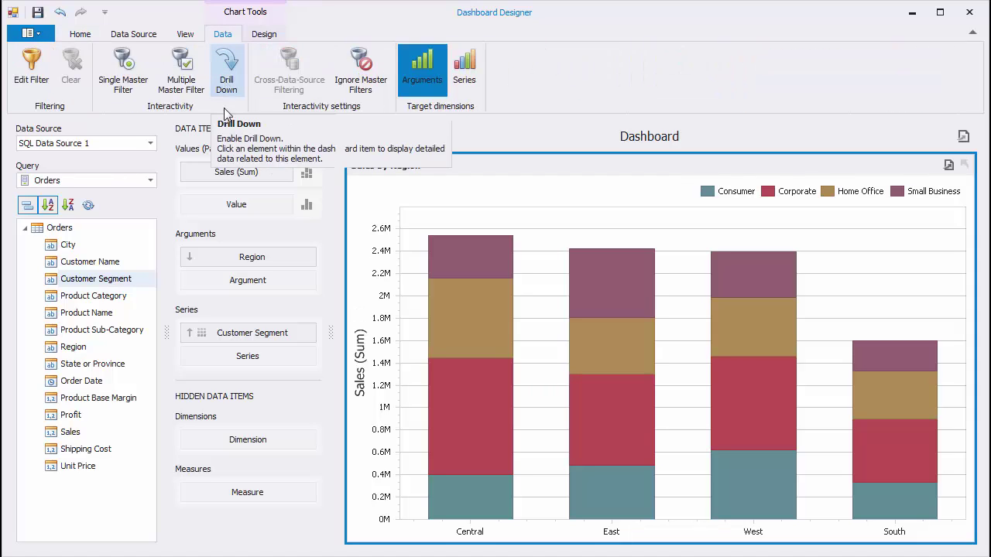
pyautogui.click(226, 84)
pyautogui.moveTo(116, 364); pyautogui.dragTo(258, 287)
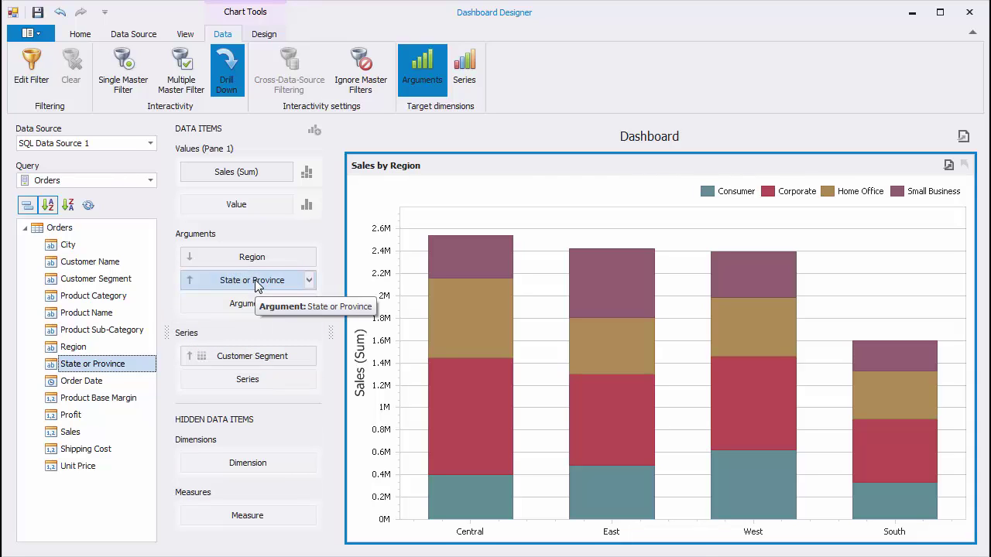
pyautogui.click(475, 325)
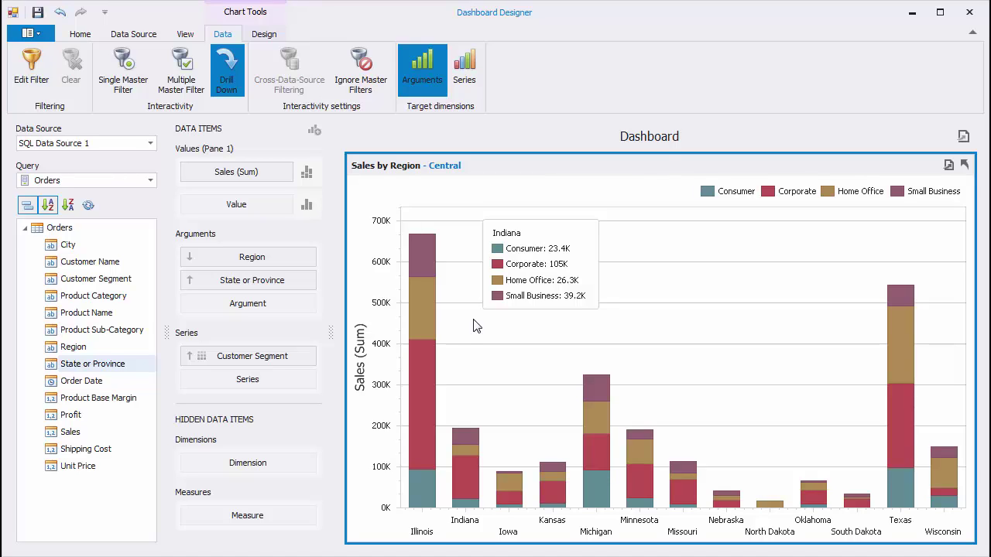
# - Limit the x-axis to 5 visible points at a time
pyautogui.click(264, 35)
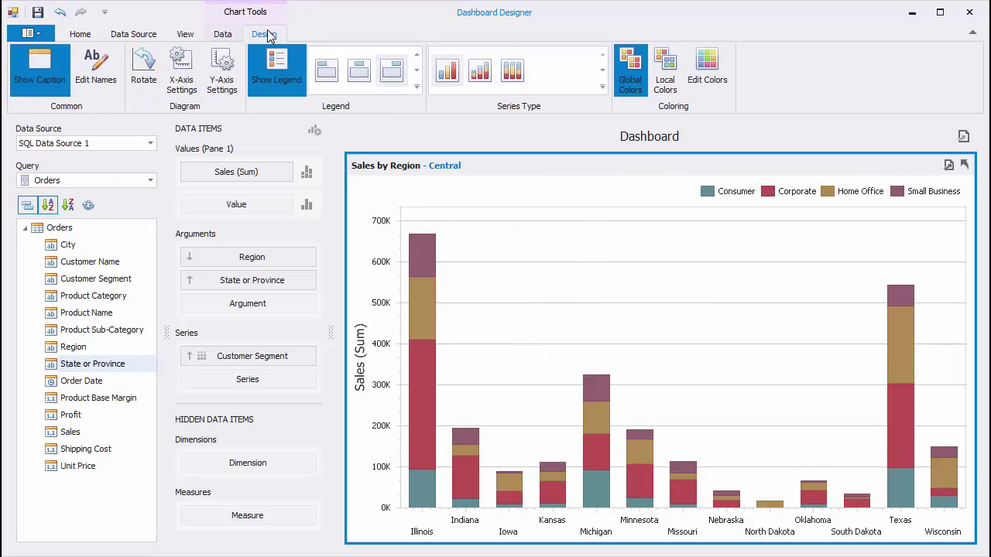
pyautogui.click(184, 81)
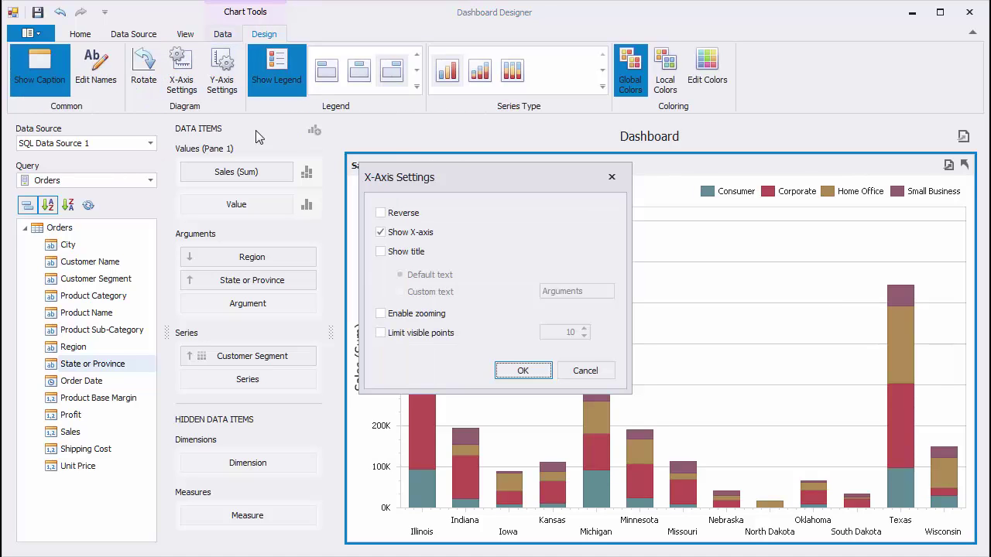
pyautogui.click(421, 334)
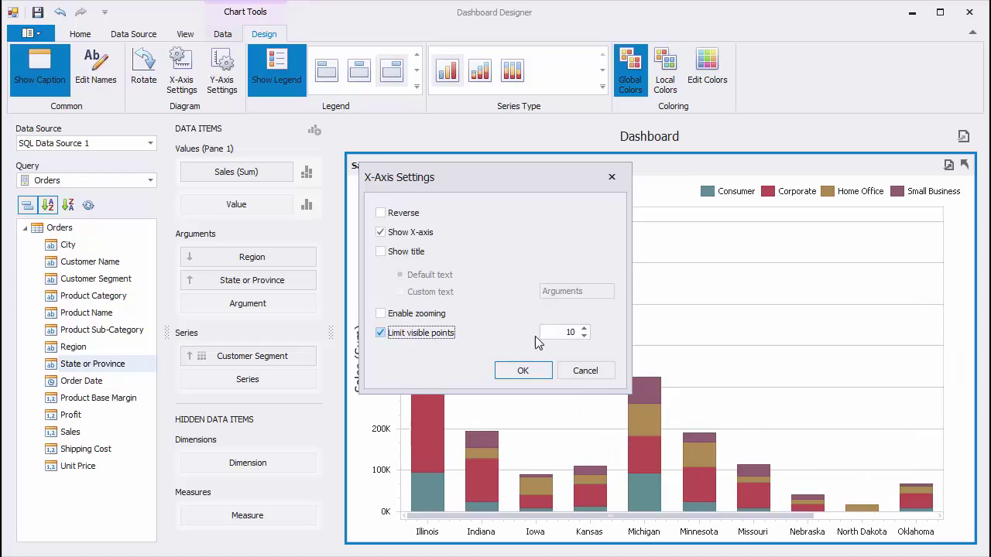
pyautogui.doubleClick(570, 332)
pyautogui.write('5')
pyautogui.click(538, 371)
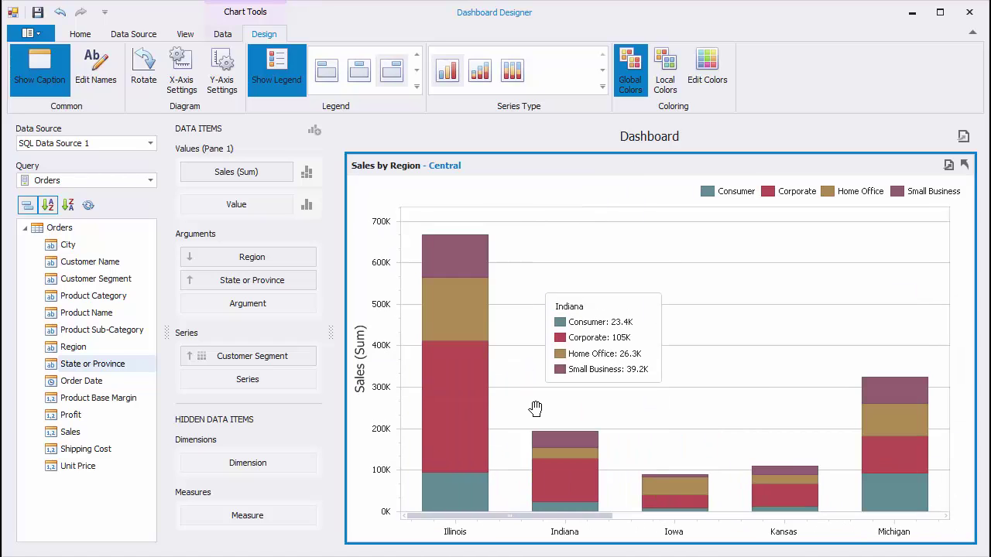
# - Scroll Central's states, drill back up, and remove State or Province from Arguments
pyautogui.moveTo(556, 517); pyautogui.dragTo(713, 528)
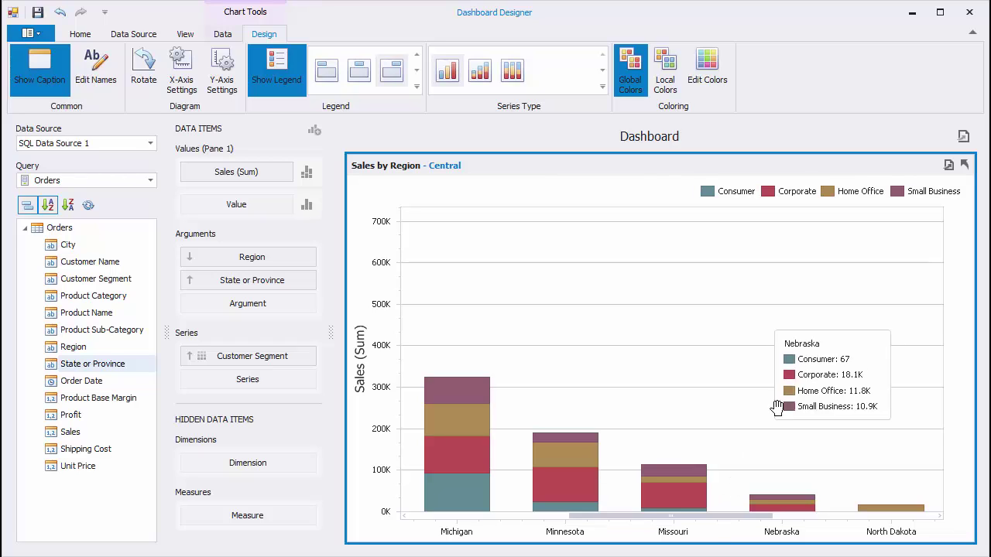
pyautogui.click(964, 167)
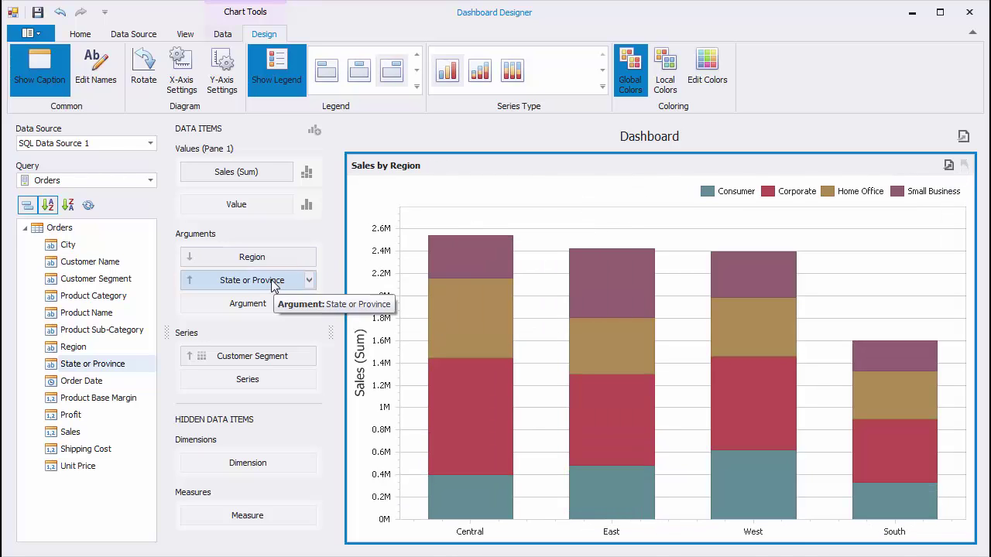
pyautogui.moveTo(271, 286); pyautogui.dragTo(106, 302)
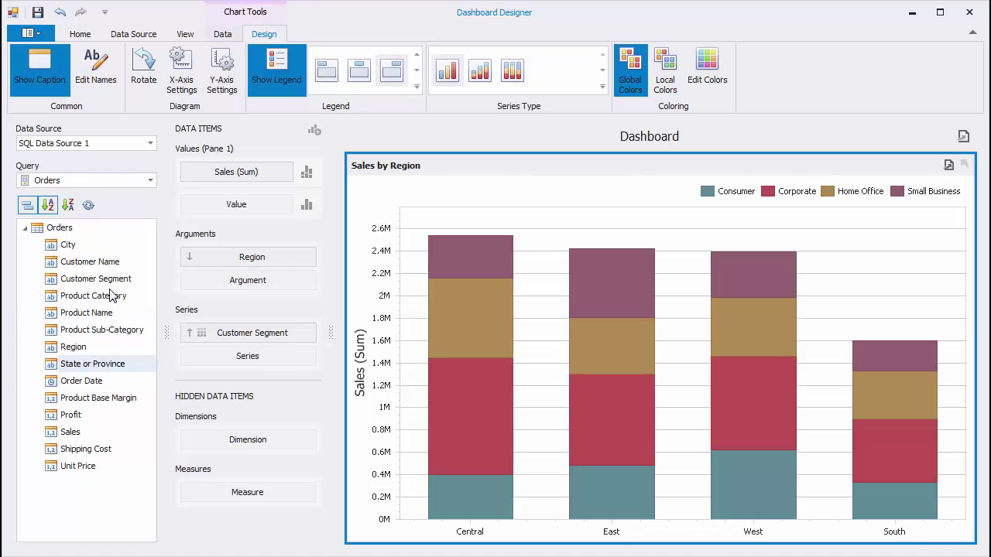
# - Add a new chart plotting Sales (Sum) by Order Date year
pyautogui.click(84, 35)
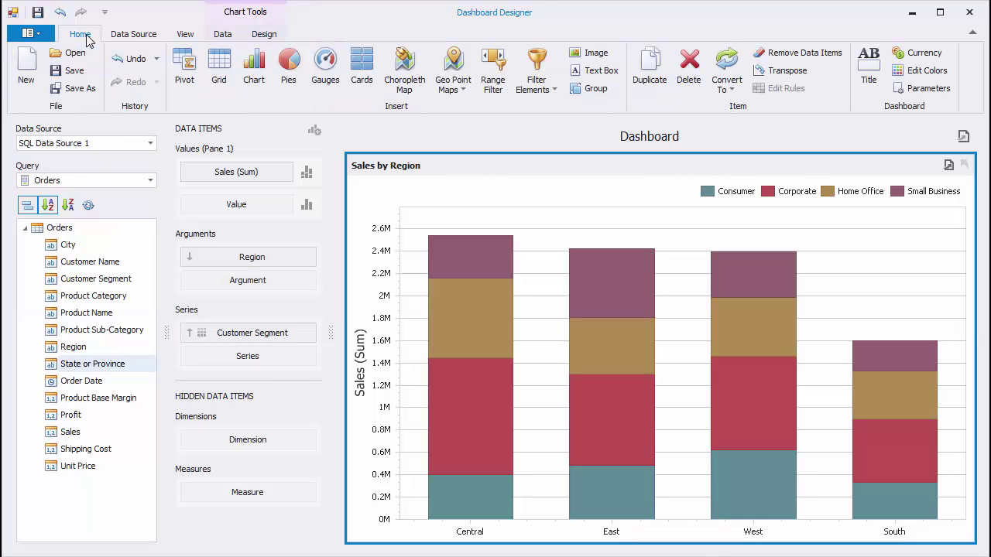
pyautogui.click(255, 74)
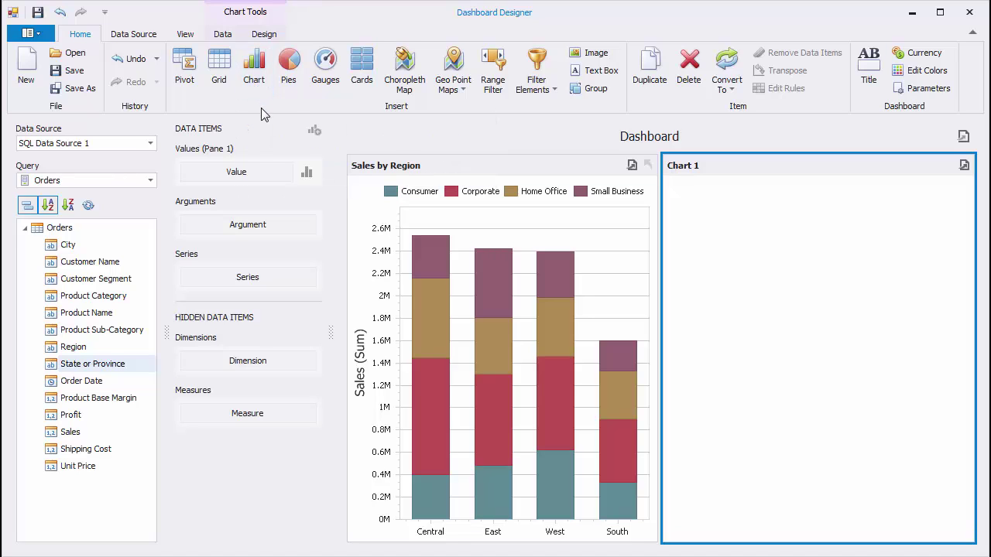
pyautogui.moveTo(89, 432); pyautogui.dragTo(260, 170)
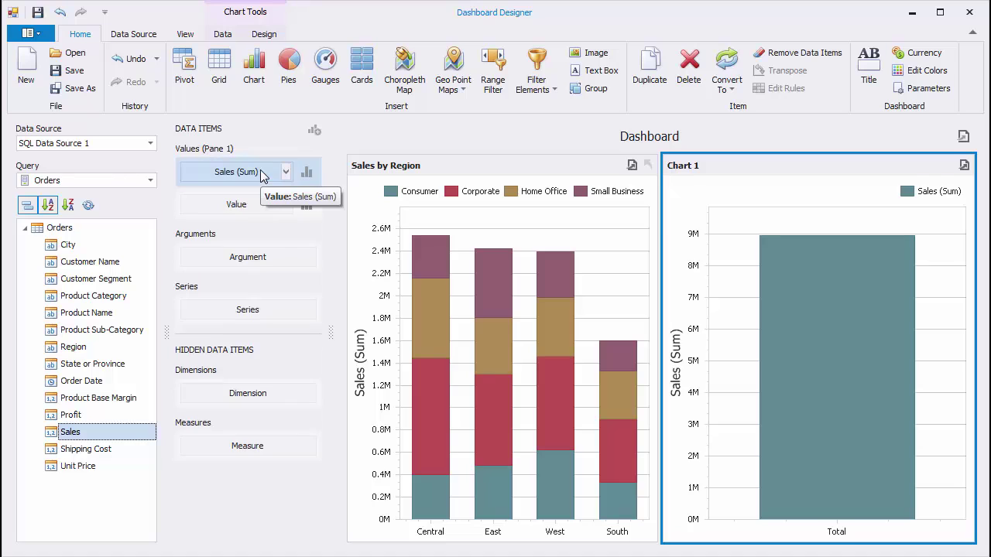
pyautogui.moveTo(94, 383); pyautogui.dragTo(248, 258)
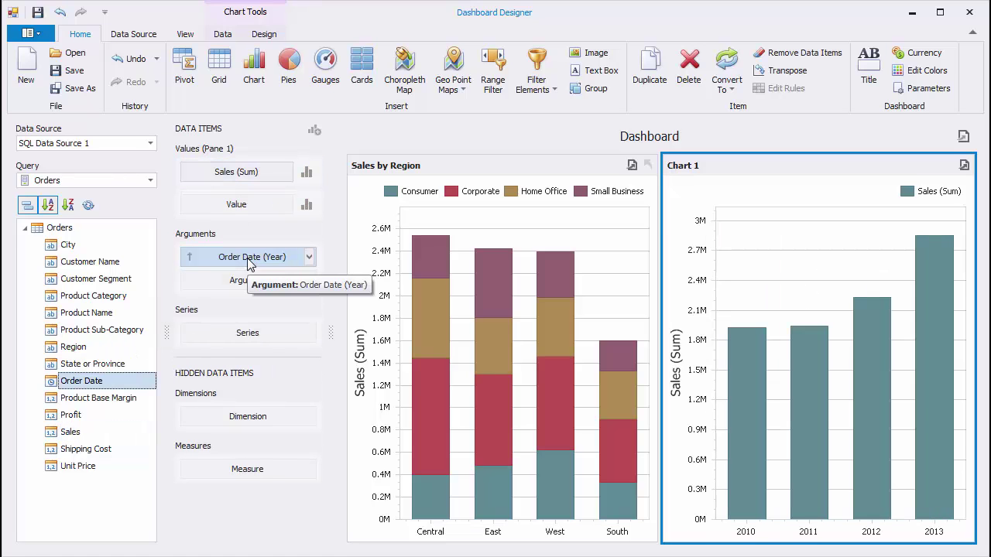
# - Make the Sales (Sum) series a Spline and split it into one line per Region
pyautogui.click(307, 173)
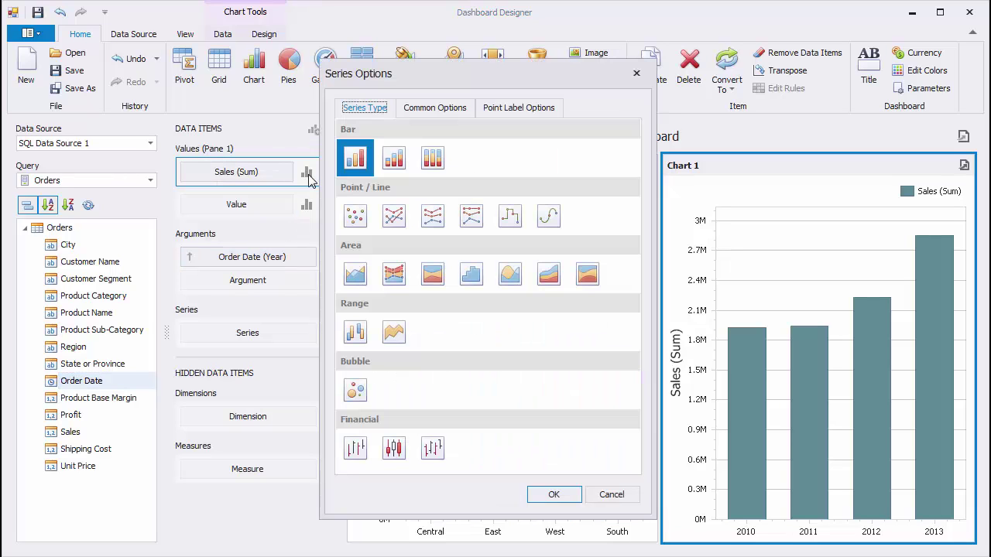
pyautogui.click(394, 218)
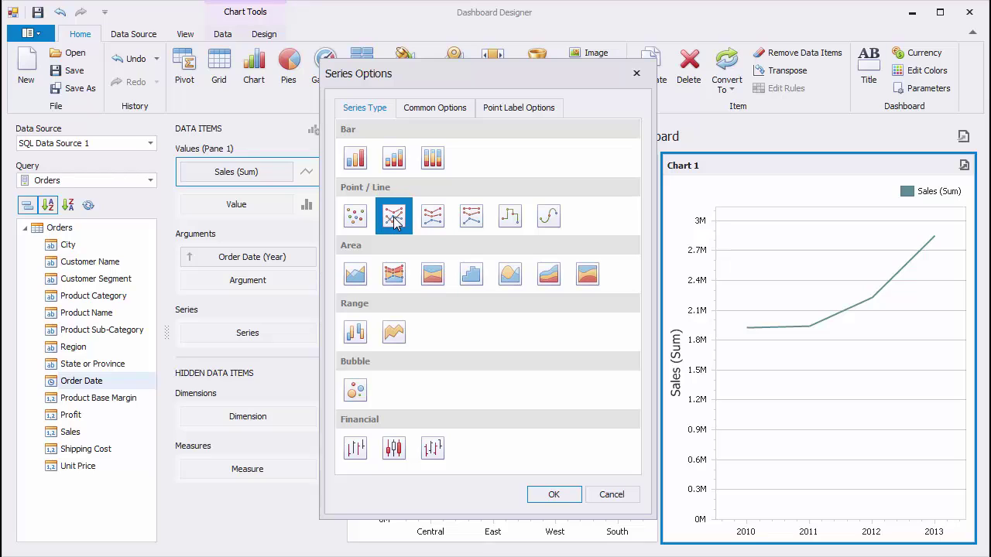
pyautogui.click(360, 280)
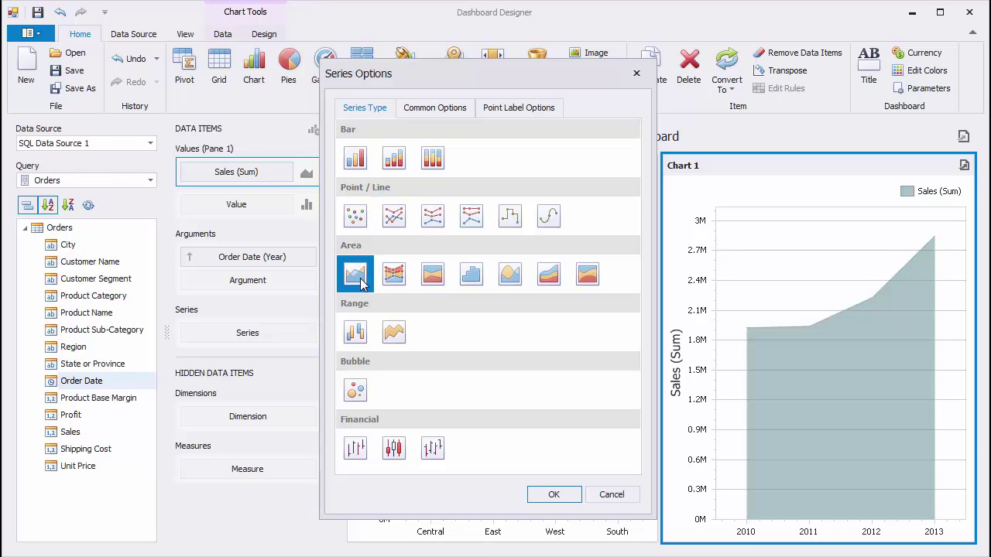
pyautogui.click(510, 278)
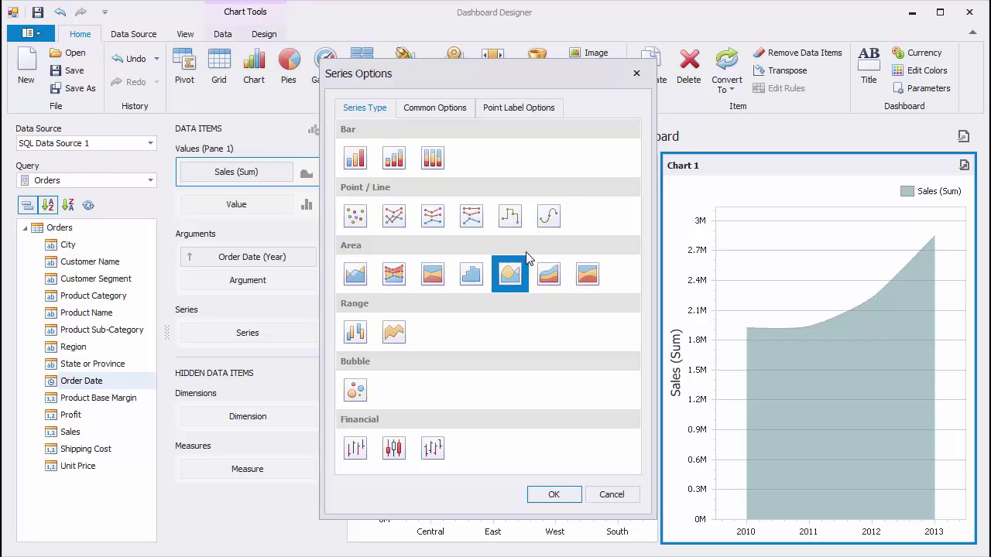
pyautogui.click(549, 218)
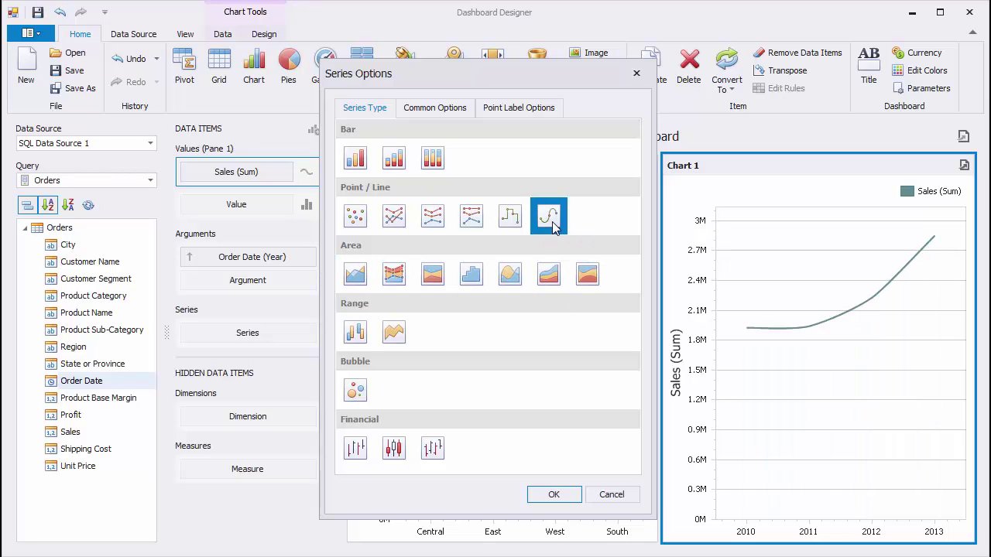
pyautogui.click(554, 495)
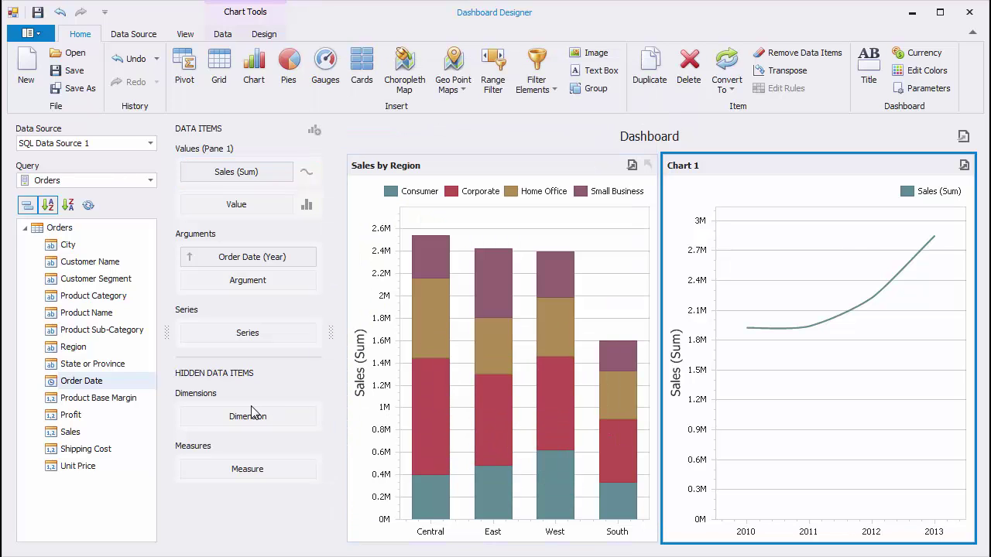
pyautogui.moveTo(96, 348); pyautogui.dragTo(236, 334)
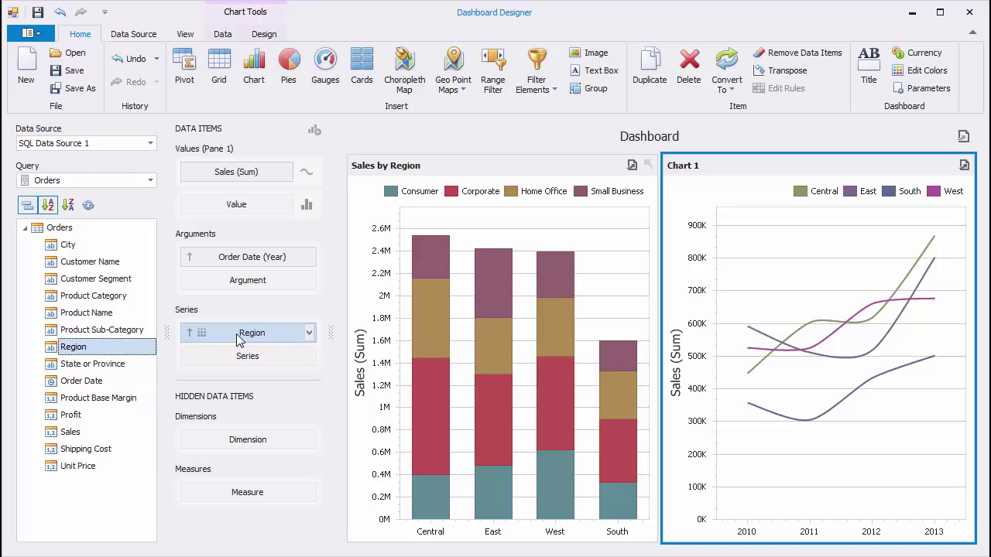
# - Add a second pane plotting Profit (Sum), with its Color by option set to None
pyautogui.click(315, 133)
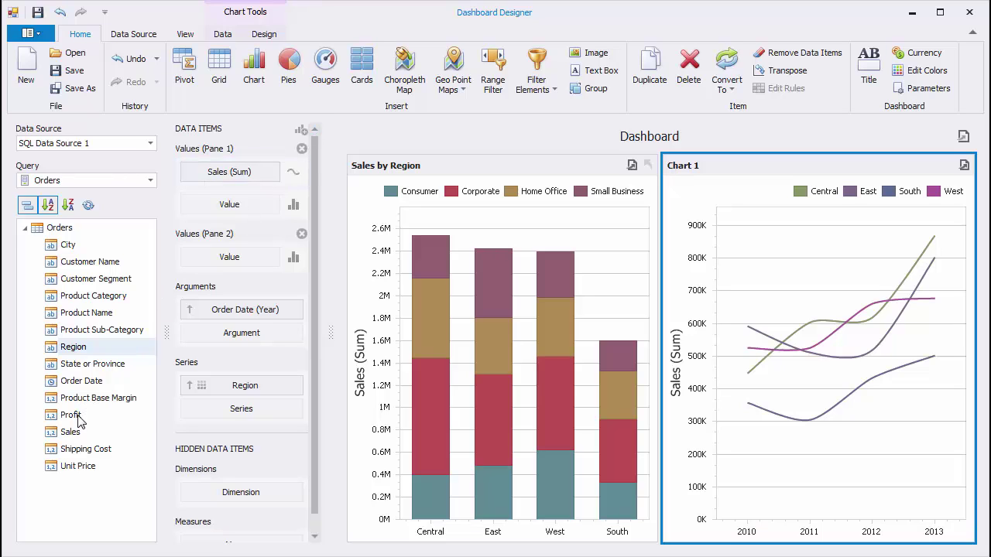
pyautogui.moveTo(78, 416); pyautogui.dragTo(235, 259)
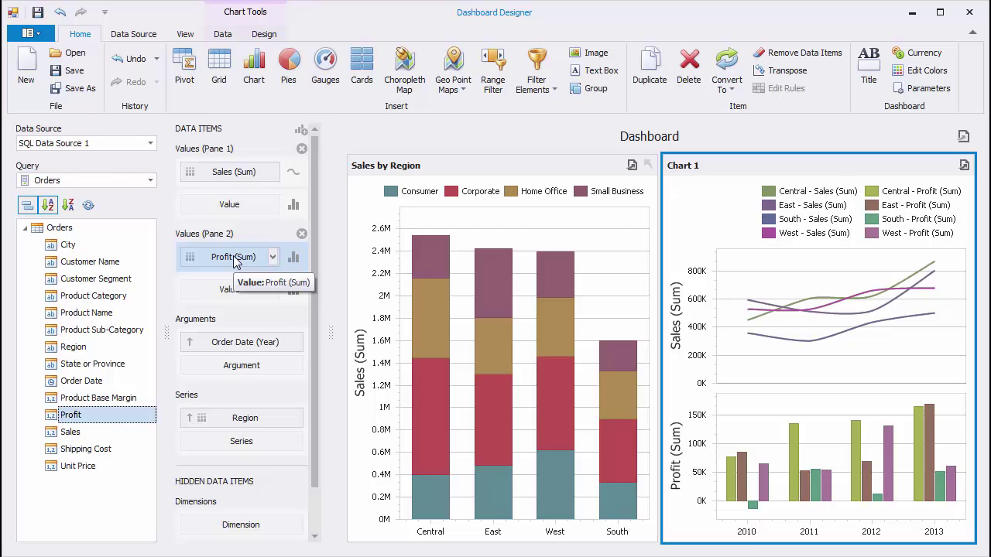
pyautogui.click(273, 257)
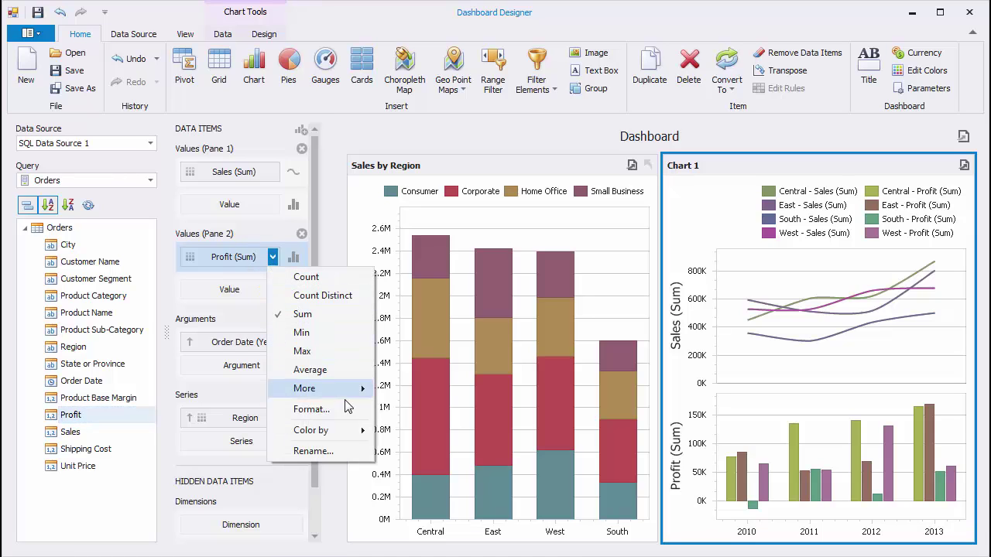
pyautogui.moveTo(358, 430)
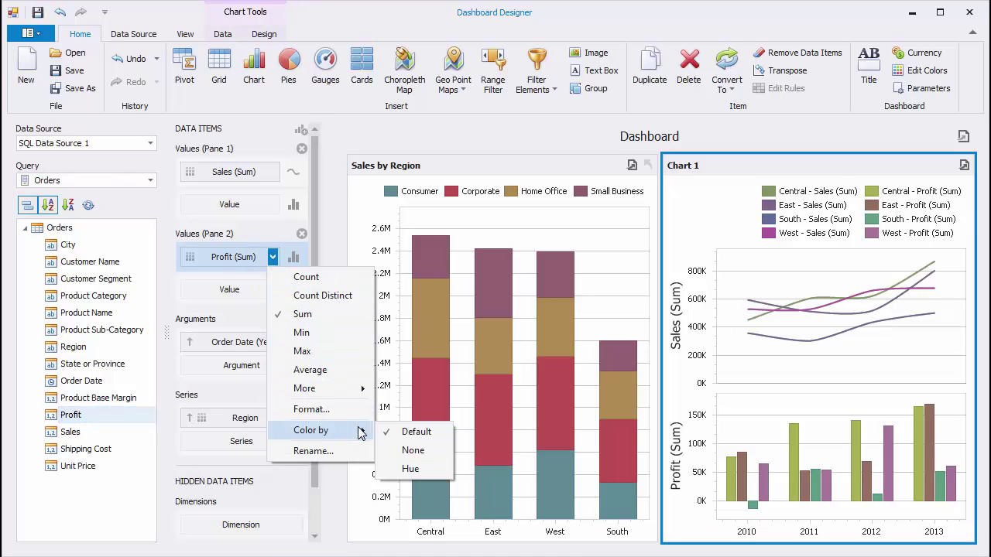
pyautogui.click(413, 450)
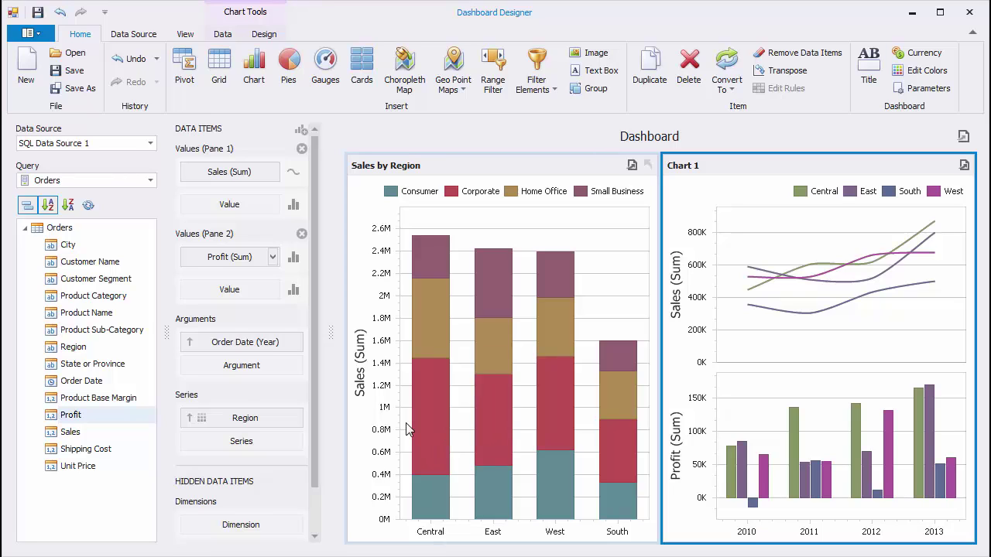
# - Turn off drill-down and make Sales by Region a multiple master filter
pyautogui.click(409, 431)
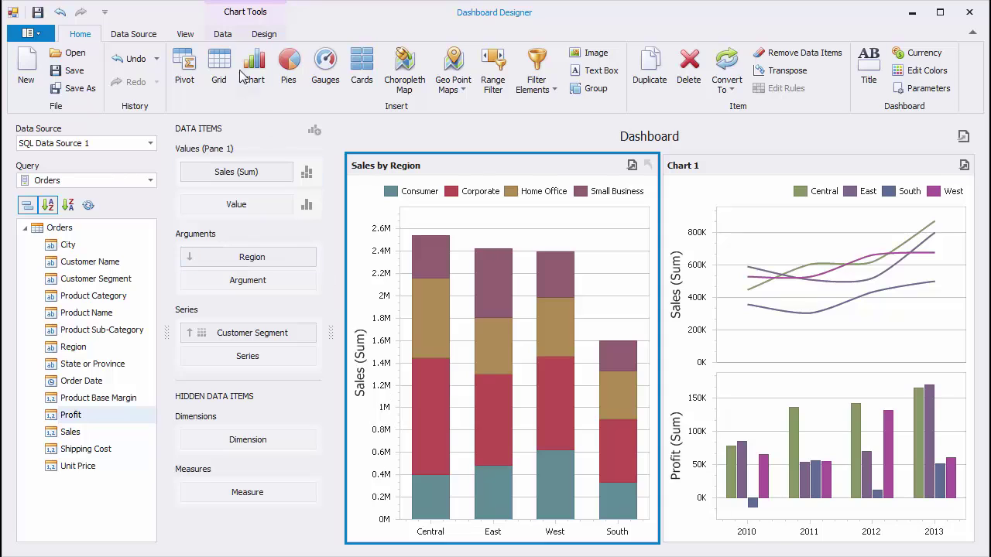
pyautogui.click(223, 34)
pyautogui.click(226, 70)
pyautogui.click(227, 68)
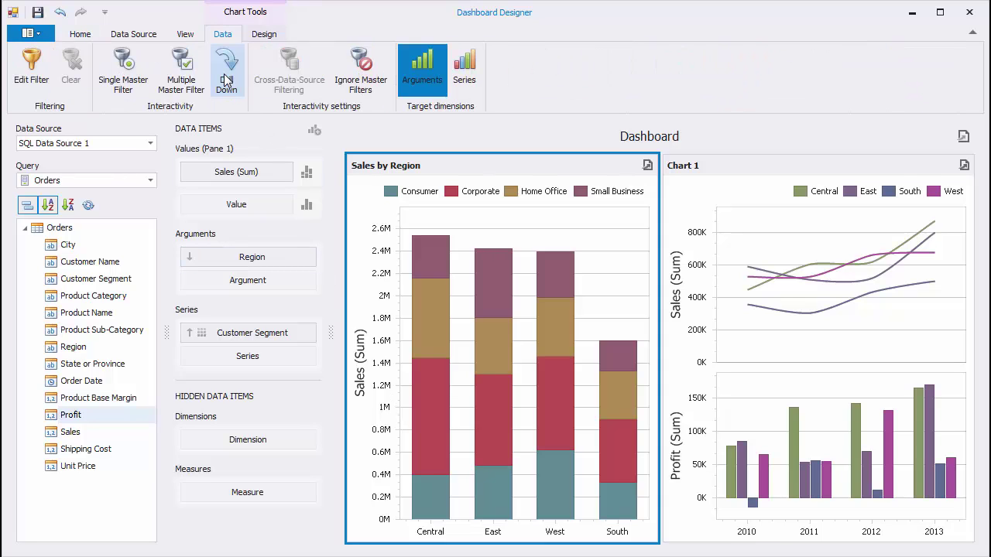
pyautogui.click(183, 71)
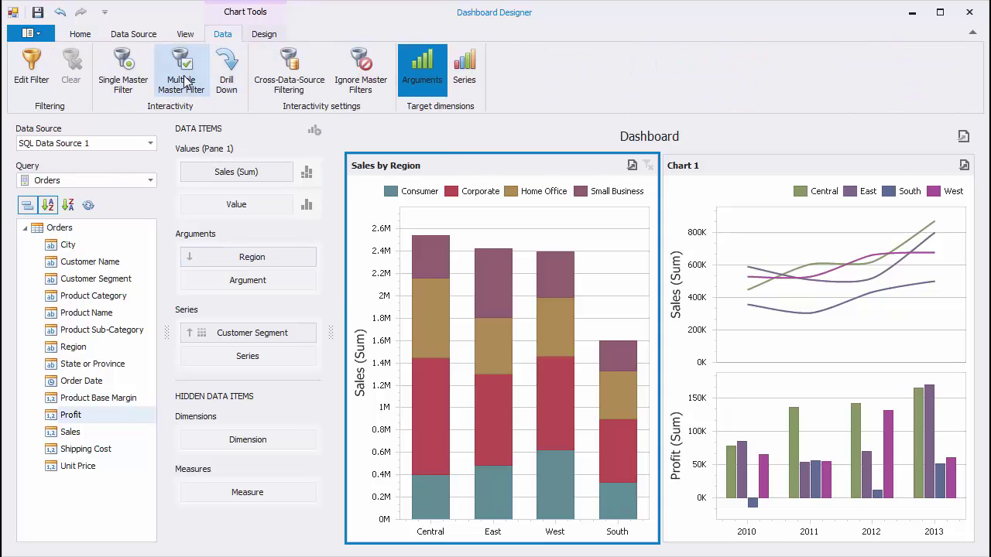
# - Test filtering by Central and East, then Corporate and Home Office, clearing each filter
pyautogui.click(423, 353)
pyautogui.click(485, 359)
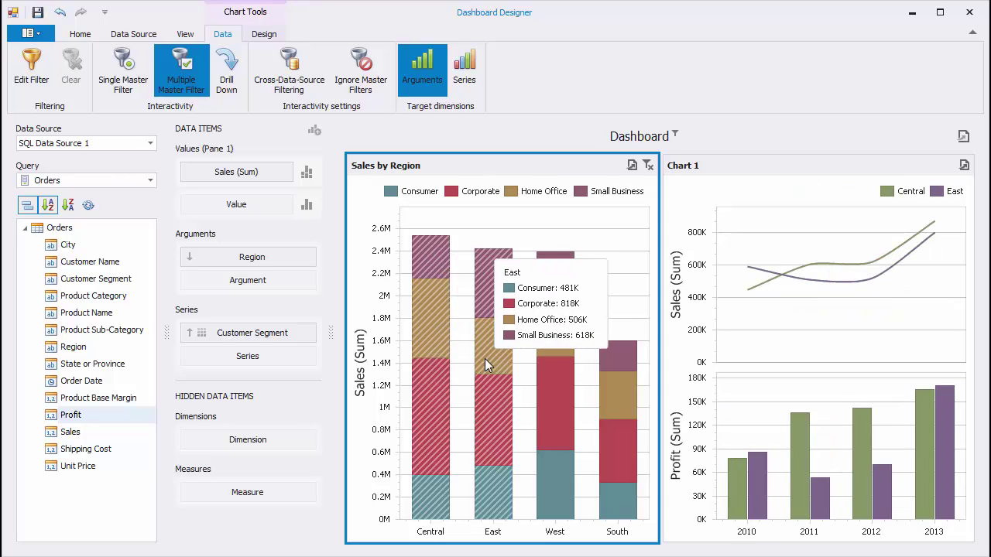
pyautogui.click(573, 279)
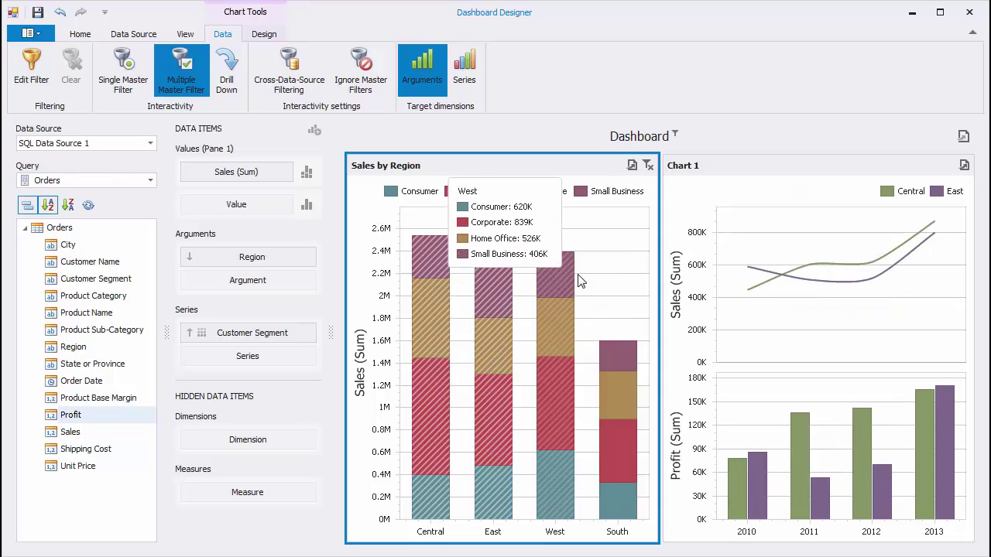
pyautogui.click(648, 165)
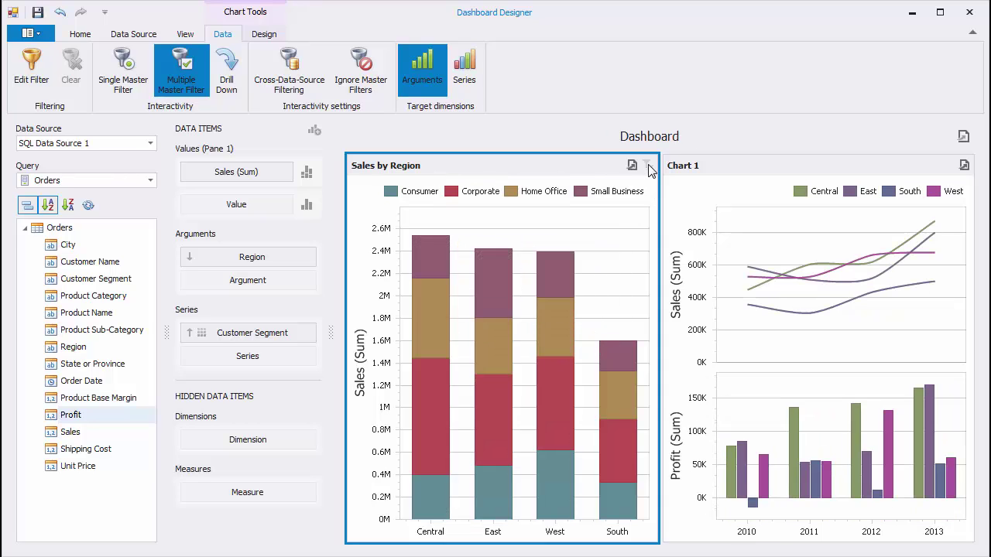
pyautogui.click(465, 77)
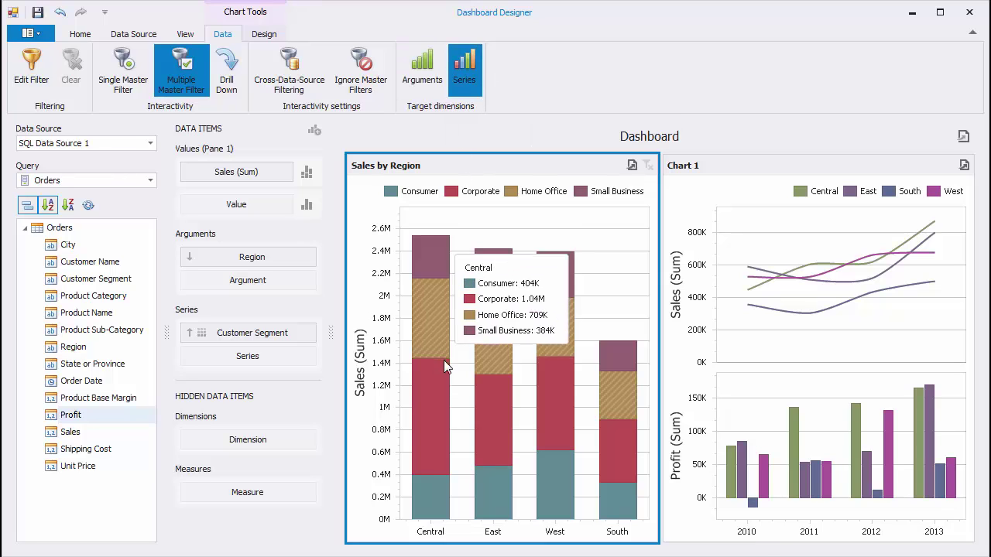
pyautogui.click(430, 402)
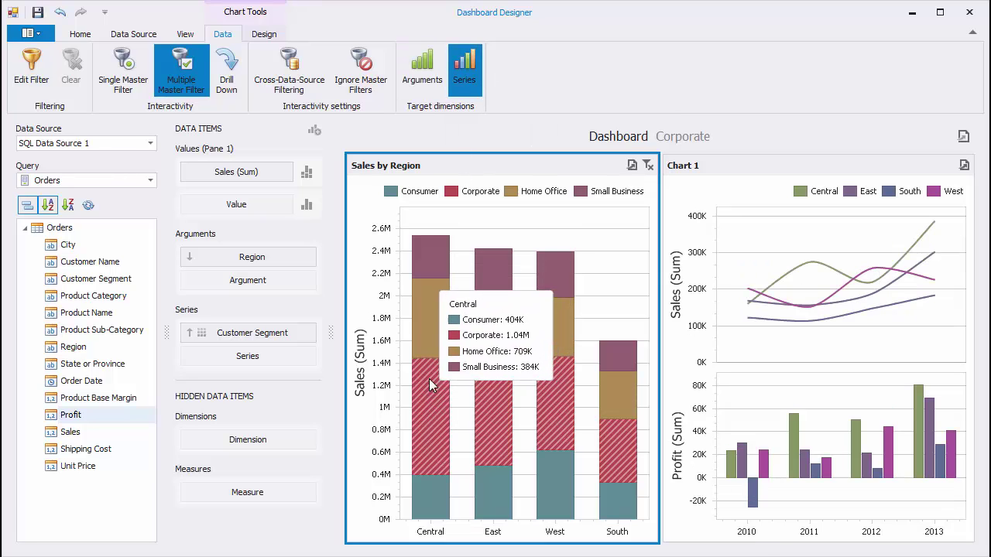
pyautogui.click(431, 312)
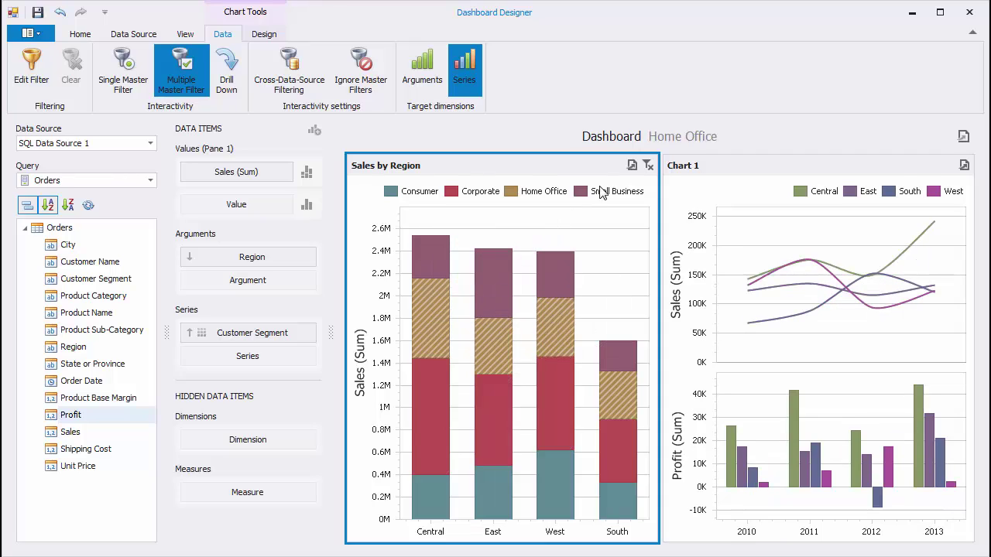
pyautogui.click(647, 166)
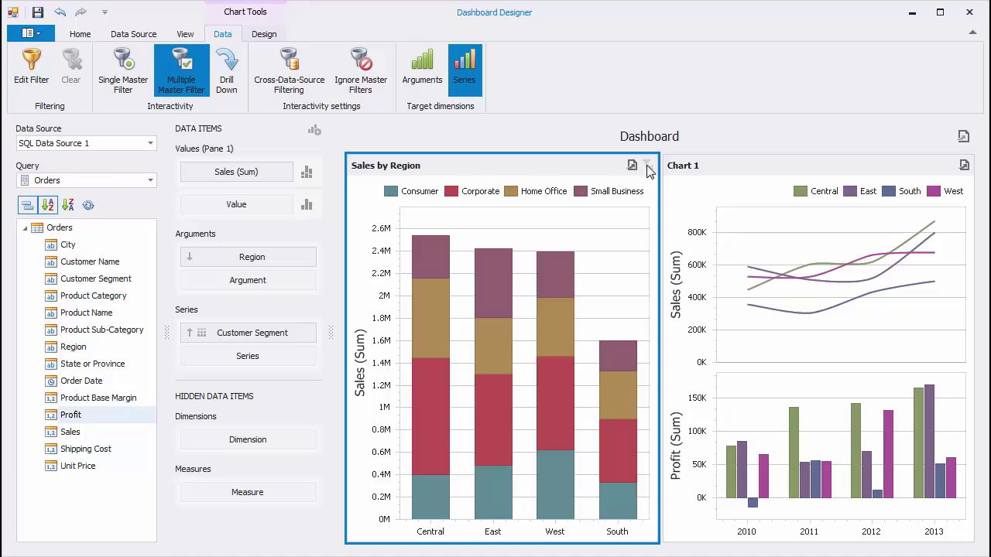
# - Make Chart 1 ignore master filters, then test Home Office, Corporate, Consumer filters and clear
pyautogui.click(706, 192)
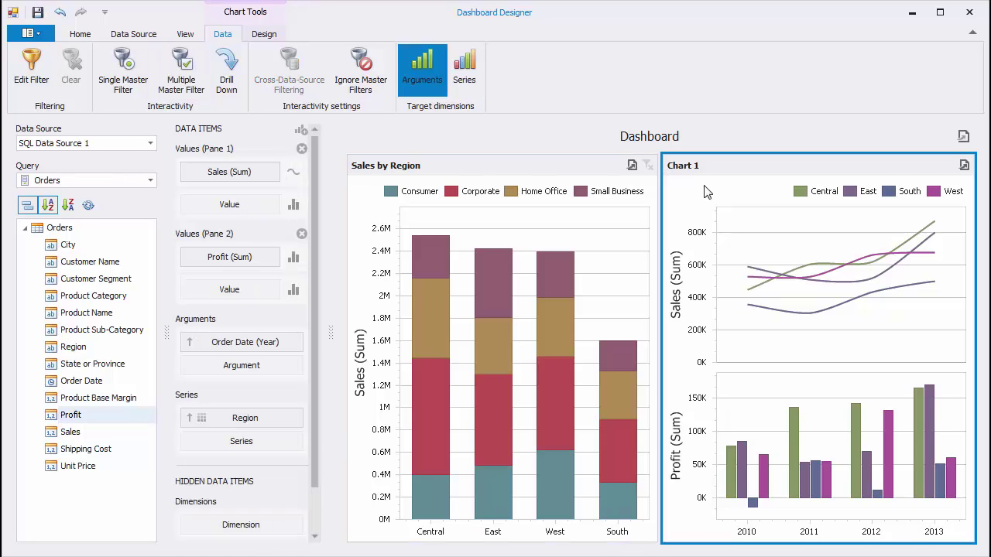
pyautogui.click(360, 81)
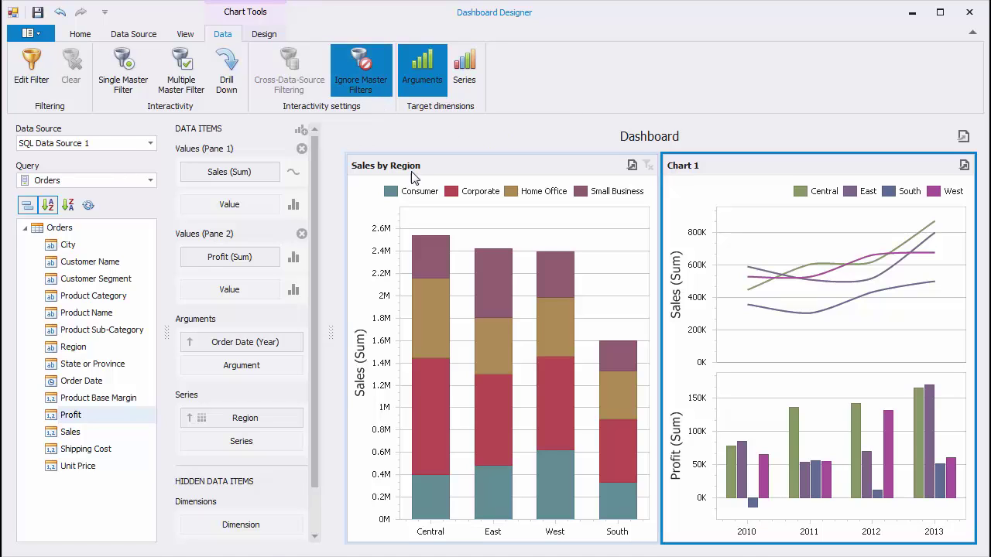
pyautogui.click(436, 230)
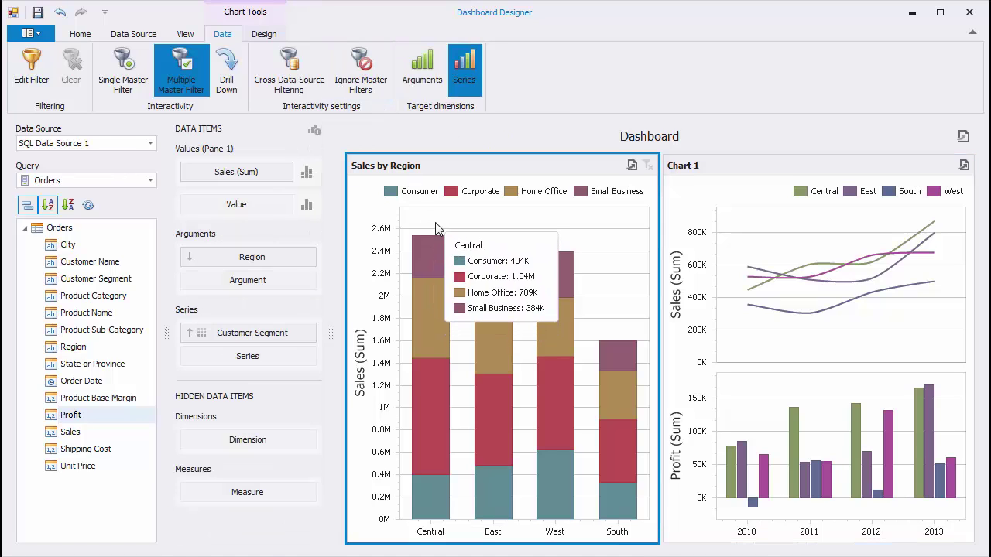
pyautogui.click(429, 317)
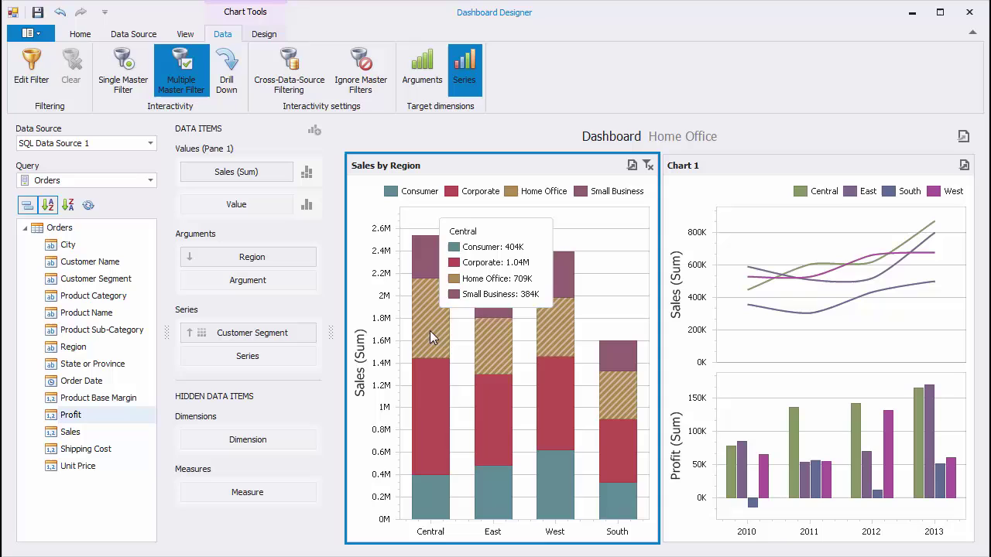
pyautogui.click(434, 409)
pyautogui.click(433, 495)
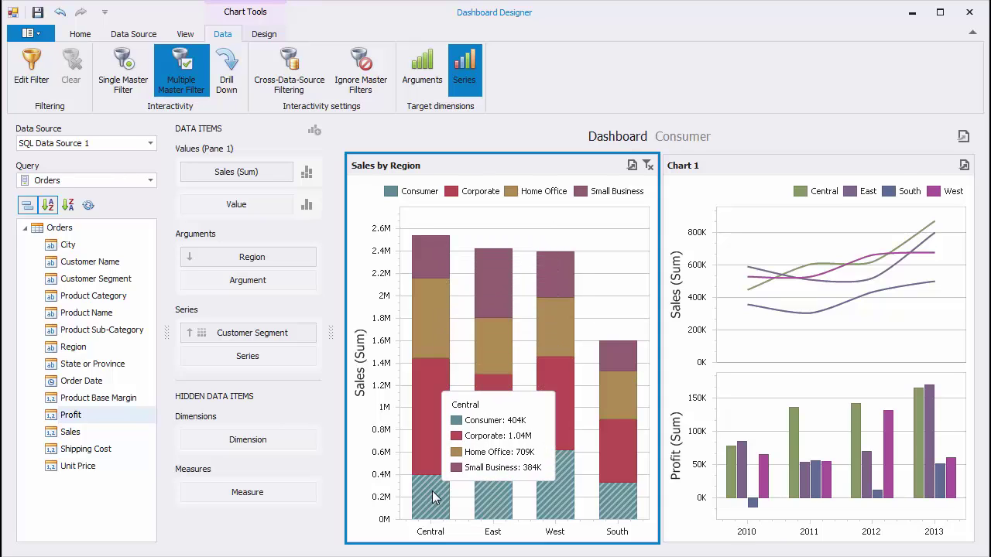
pyautogui.click(650, 166)
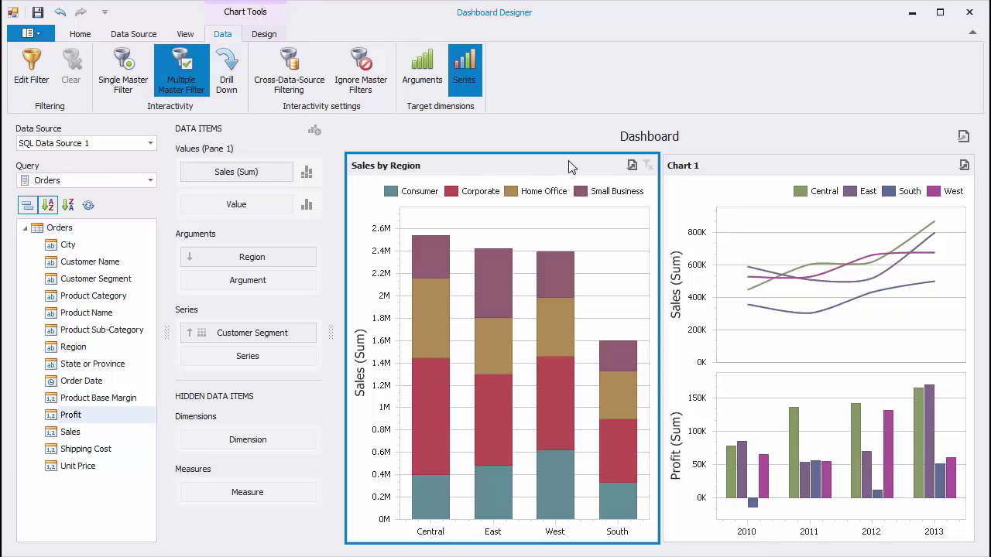
# - Turn off master filtering and rotate Sales by Region into horizontal bars
pyautogui.click(195, 84)
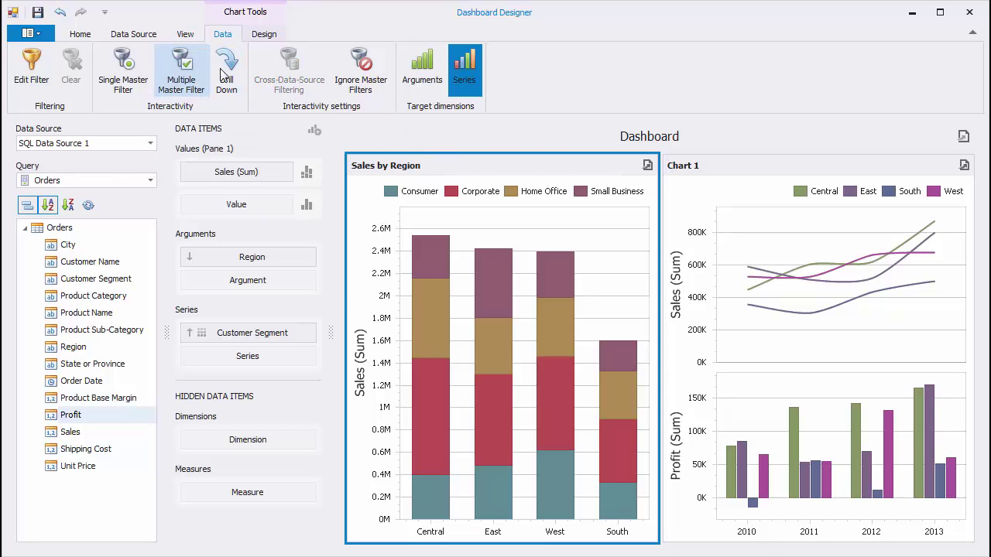
pyautogui.click(264, 35)
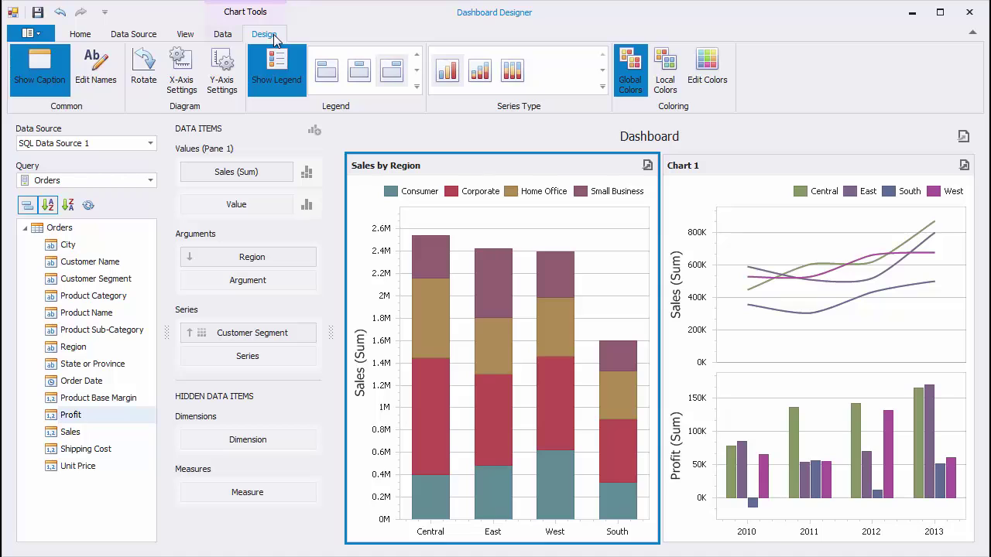
pyautogui.click(137, 69)
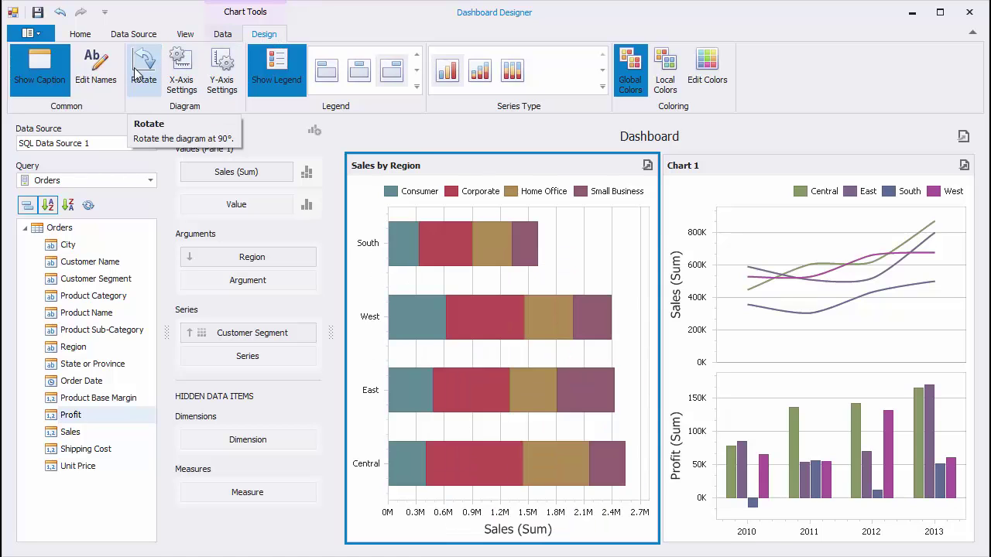
# - Review X-axis settings, toggling Reverse and Show X-axis back to their original values
pyautogui.click(184, 71)
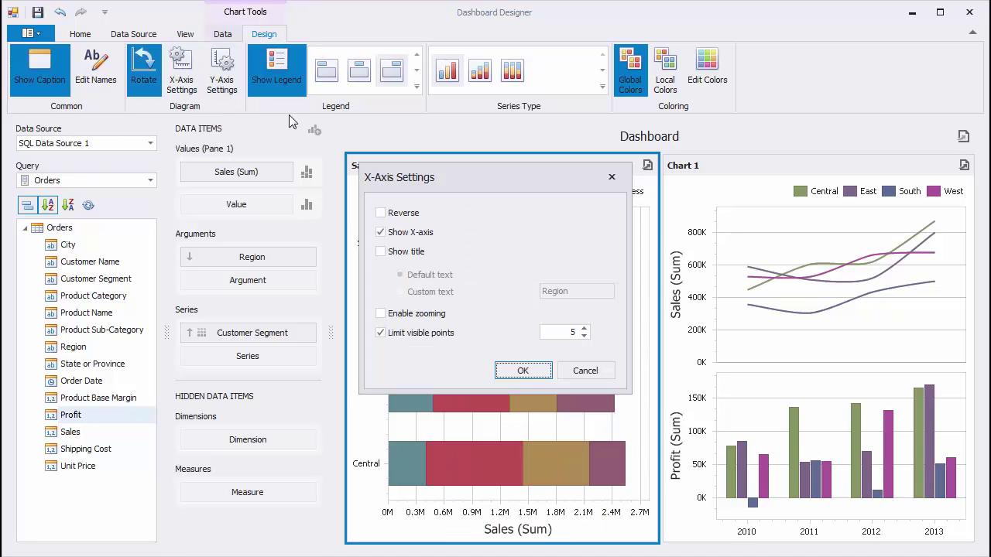
pyautogui.moveTo(424, 182); pyautogui.dragTo(742, 242)
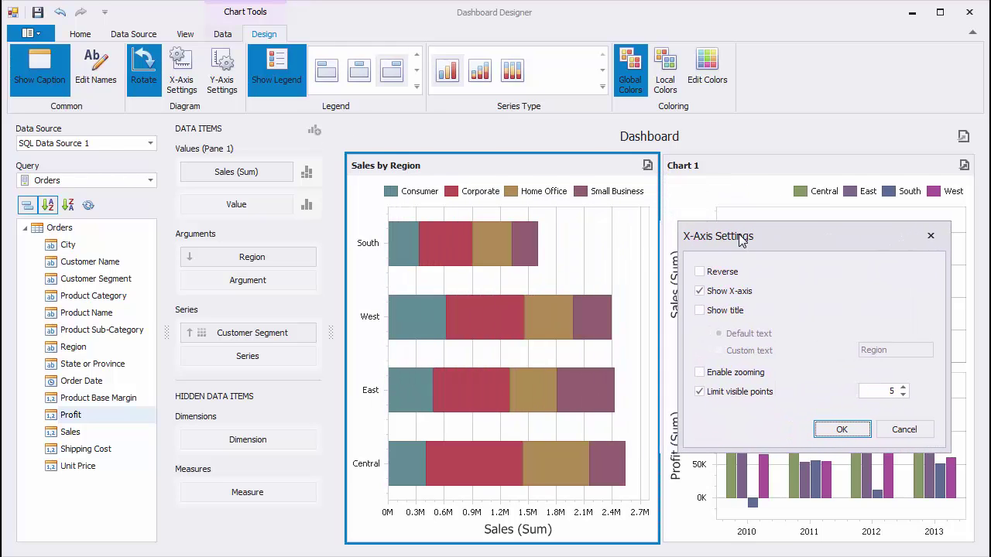
pyautogui.click(728, 273)
pyautogui.click(728, 272)
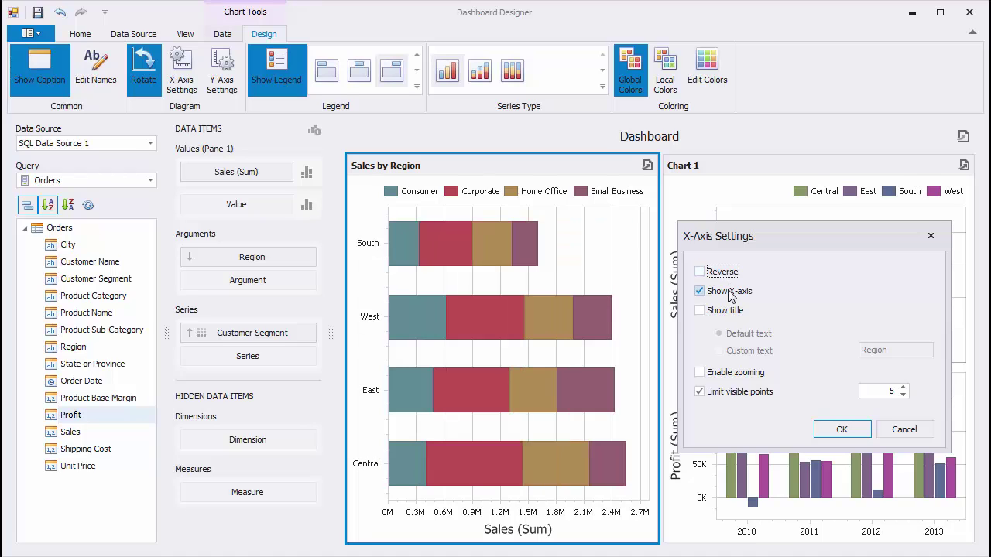
pyautogui.click(729, 293)
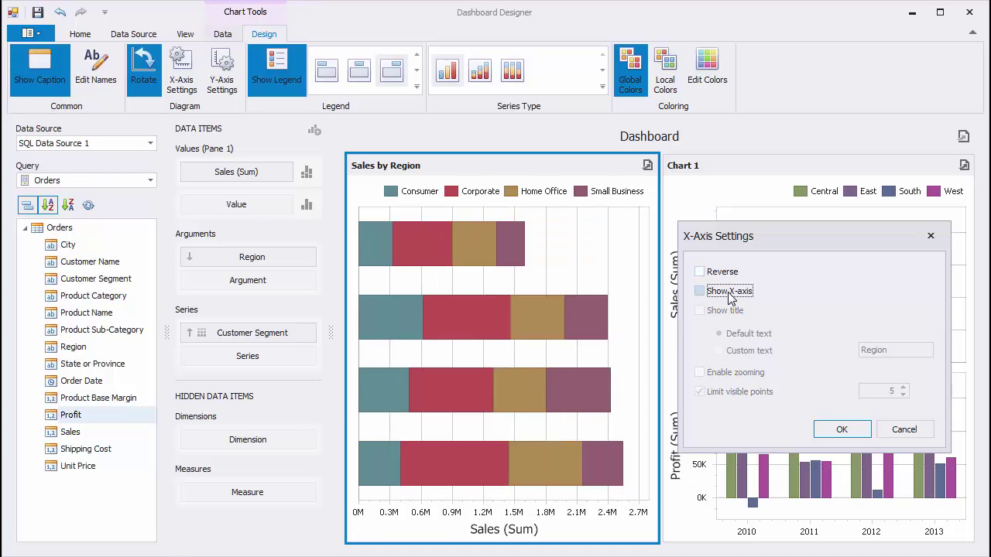
pyautogui.click(729, 293)
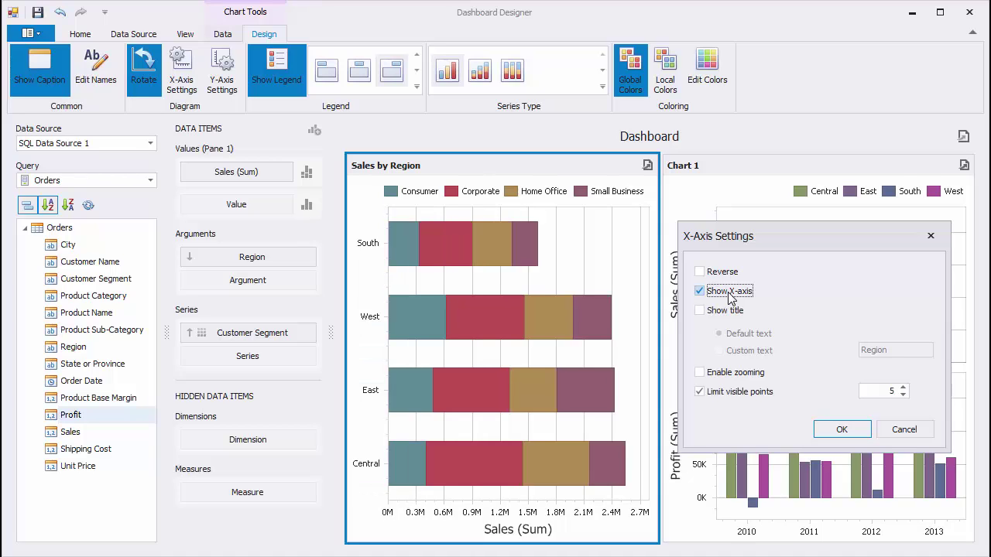
pyautogui.click(848, 430)
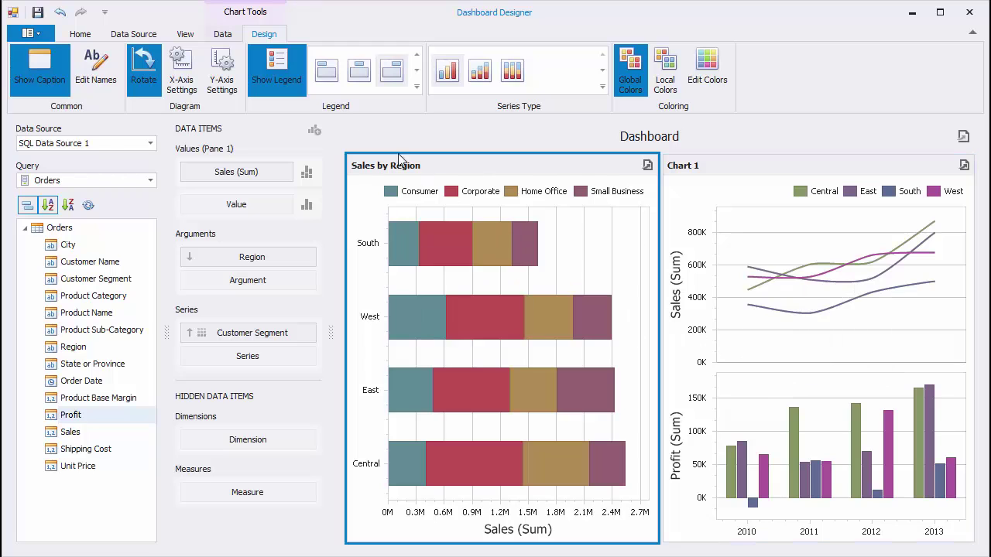
# - Give the Y-axis the custom title 'Sales', keeping zero level and grid lines unchanged
pyautogui.click(225, 82)
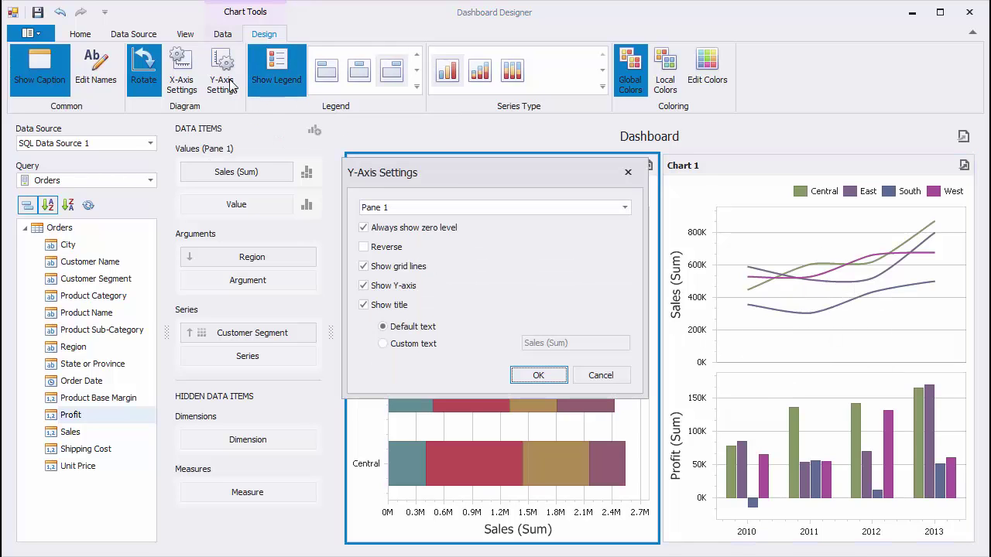
pyautogui.moveTo(436, 172); pyautogui.dragTo(764, 233)
pyautogui.click(748, 290)
pyautogui.click(747, 293)
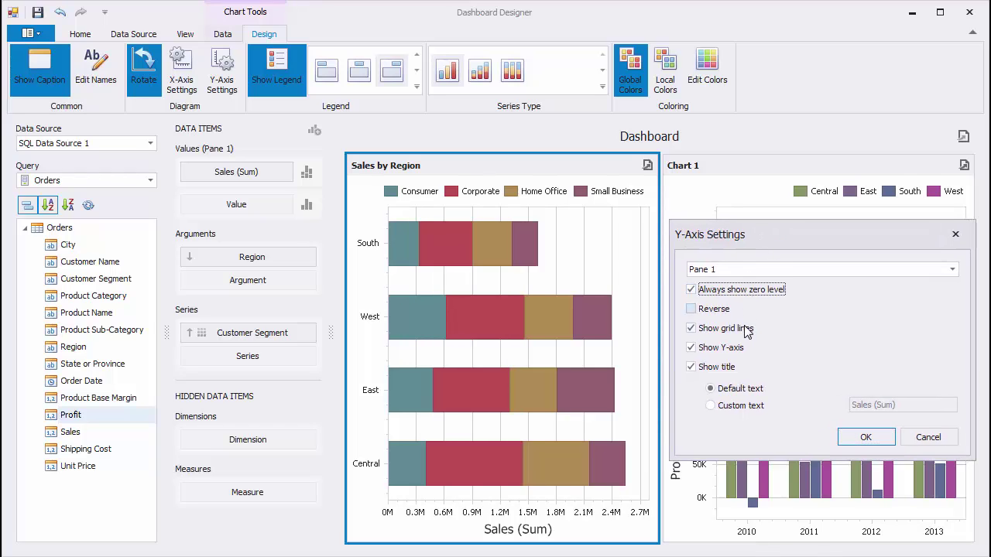
pyautogui.click(748, 330)
pyautogui.click(747, 330)
pyautogui.click(741, 411)
pyautogui.press('Tab')
pyautogui.write('Sales')
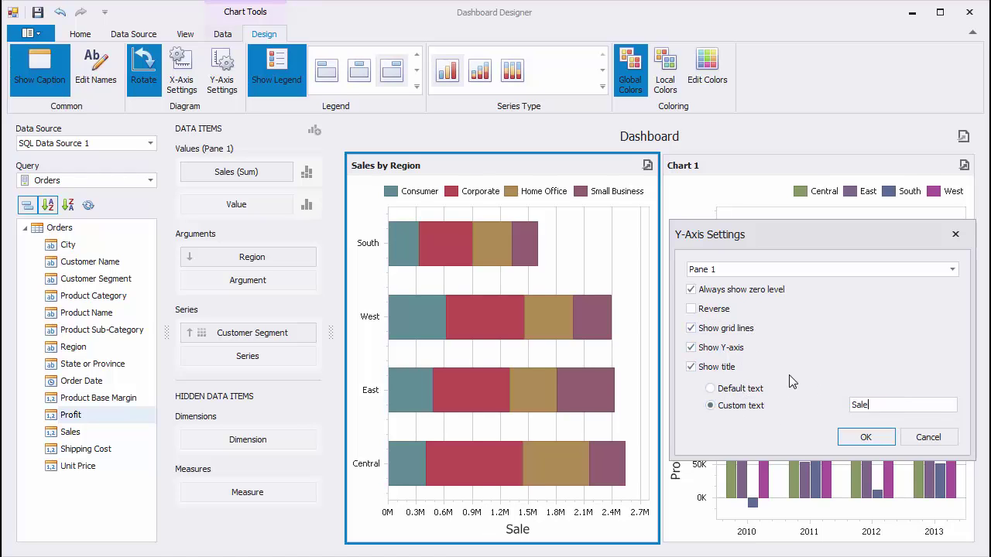
pyautogui.click(873, 438)
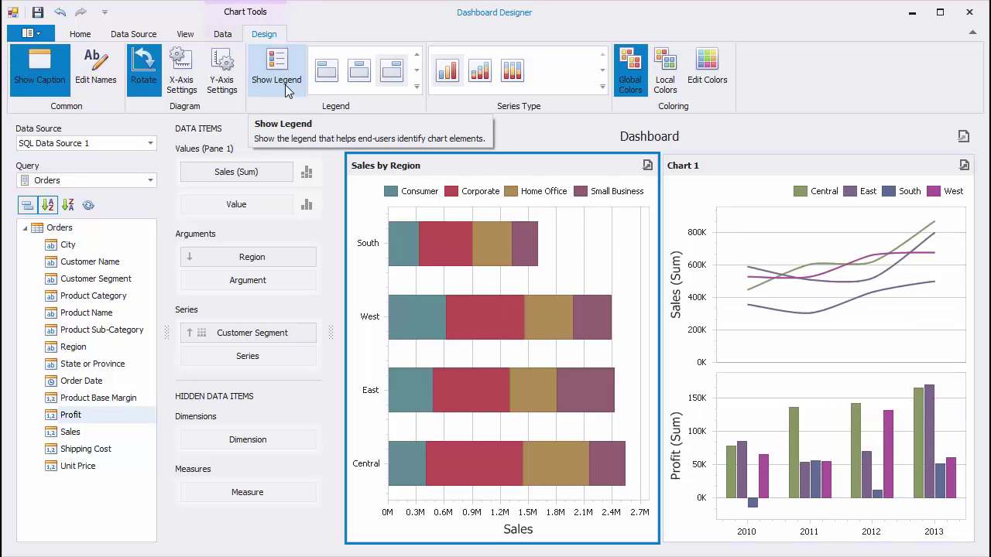
# - Place the legend inside the chart's top-right corner as a vertical list, keeping the series type
pyautogui.click(286, 90)
pyautogui.click(287, 89)
pyautogui.click(416, 86)
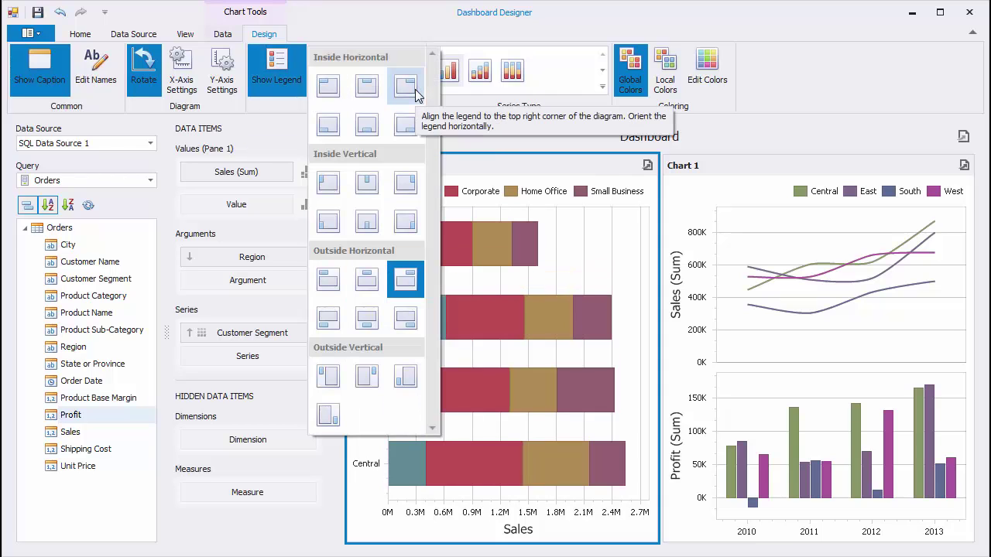
pyautogui.click(368, 378)
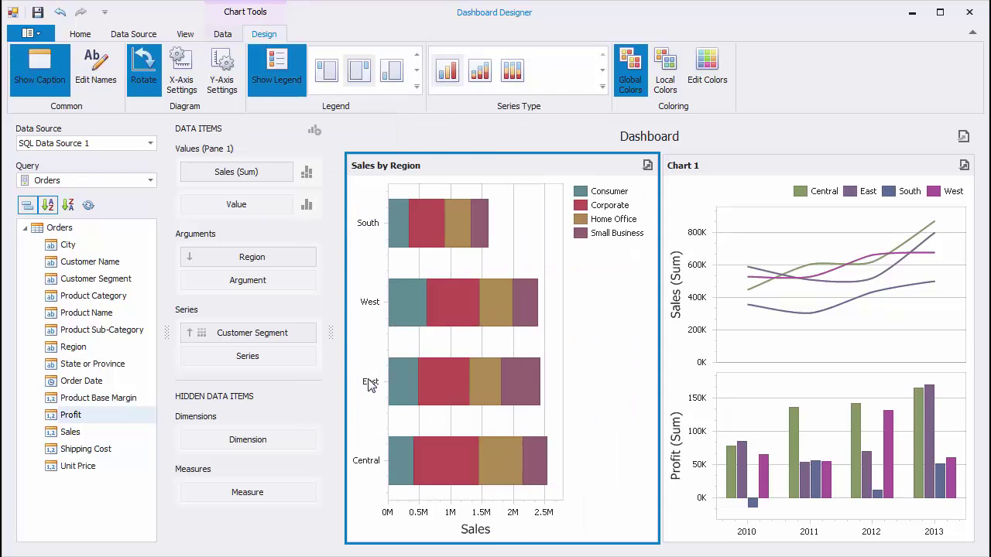
pyautogui.click(417, 86)
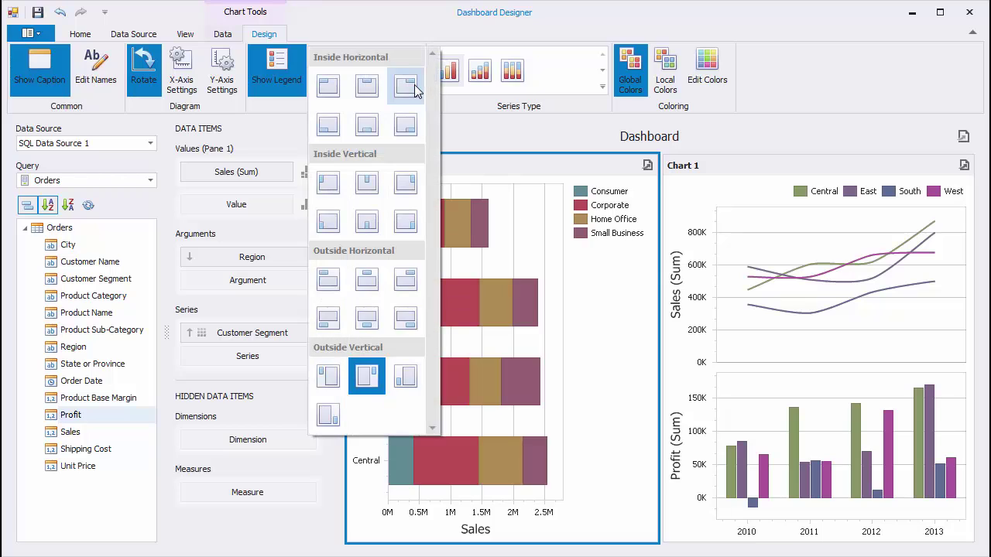
pyautogui.click(406, 183)
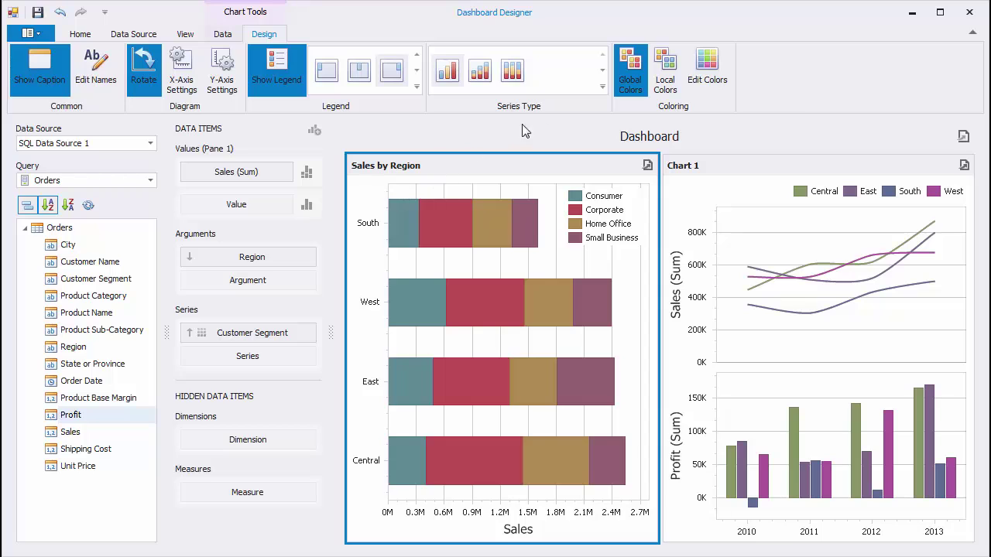
pyautogui.click(603, 87)
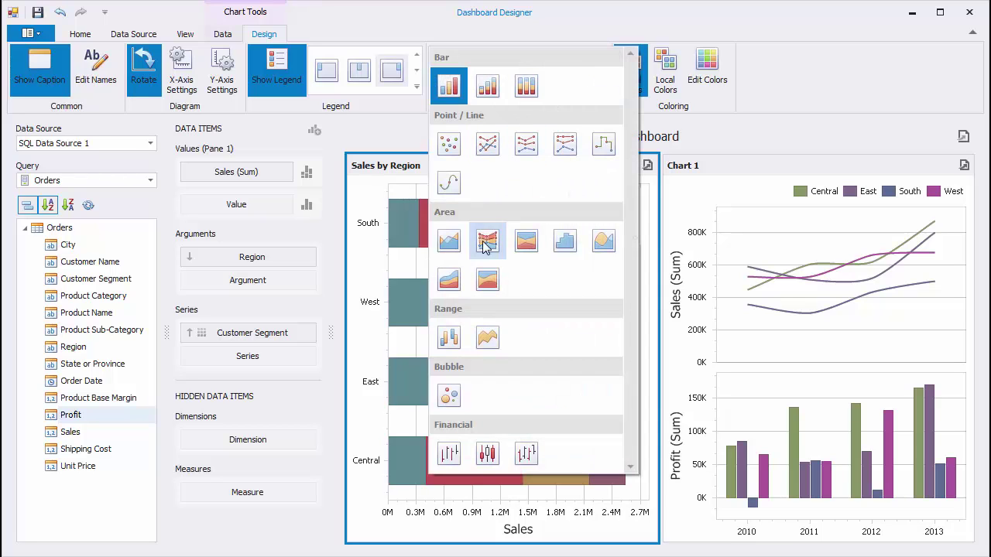
pyautogui.click(687, 132)
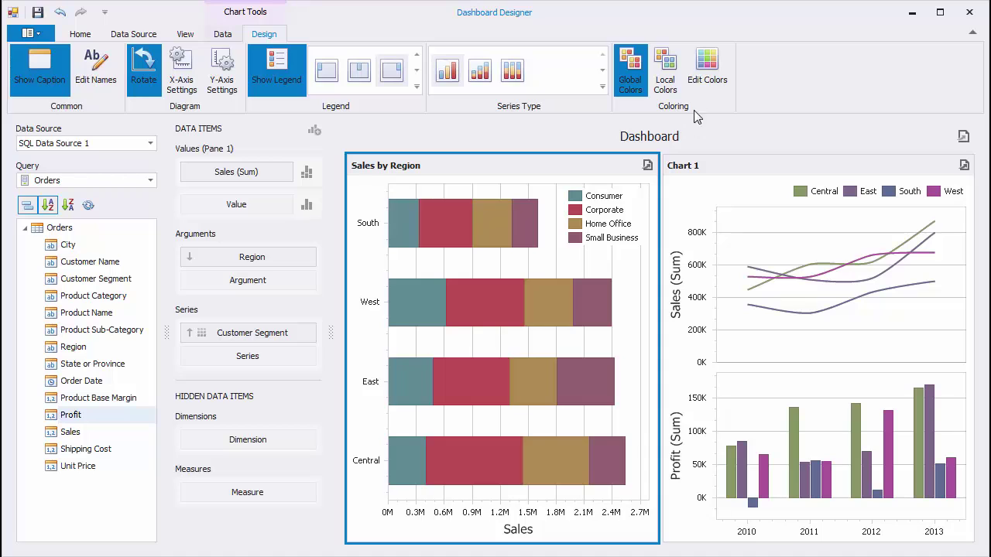
# - Set the Corporate segment's global colour to orange in the colour scheme
pyautogui.click(706, 68)
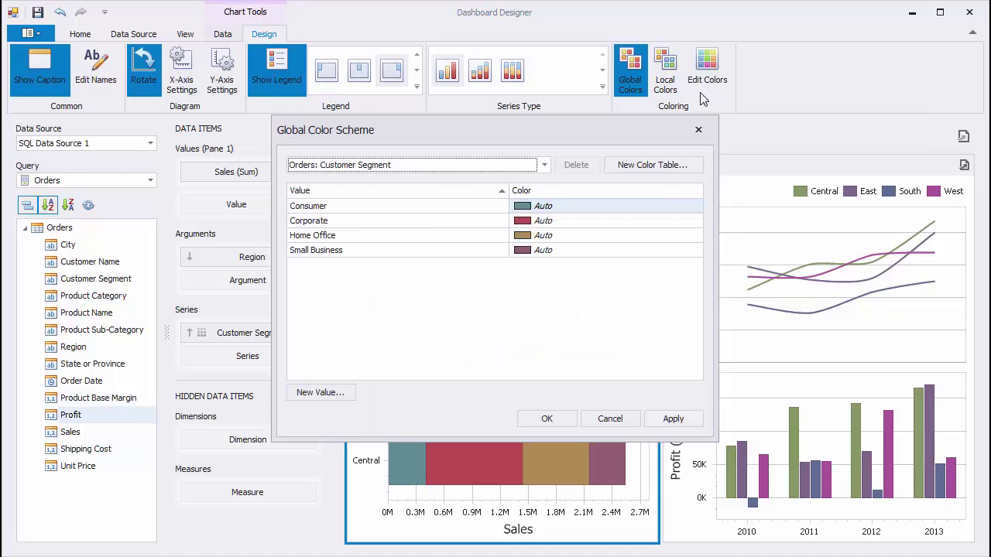
pyautogui.click(697, 222)
pyautogui.click(696, 221)
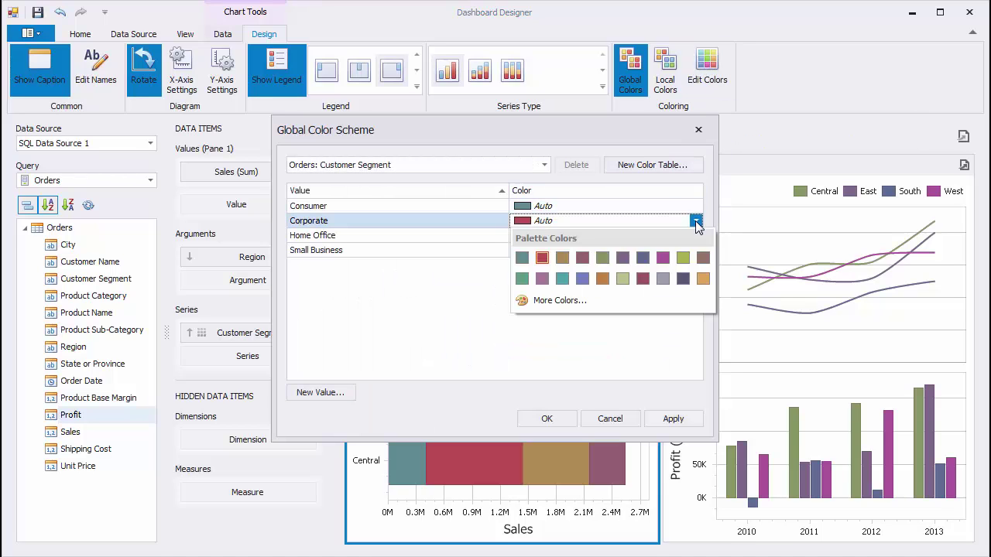
pyautogui.click(703, 280)
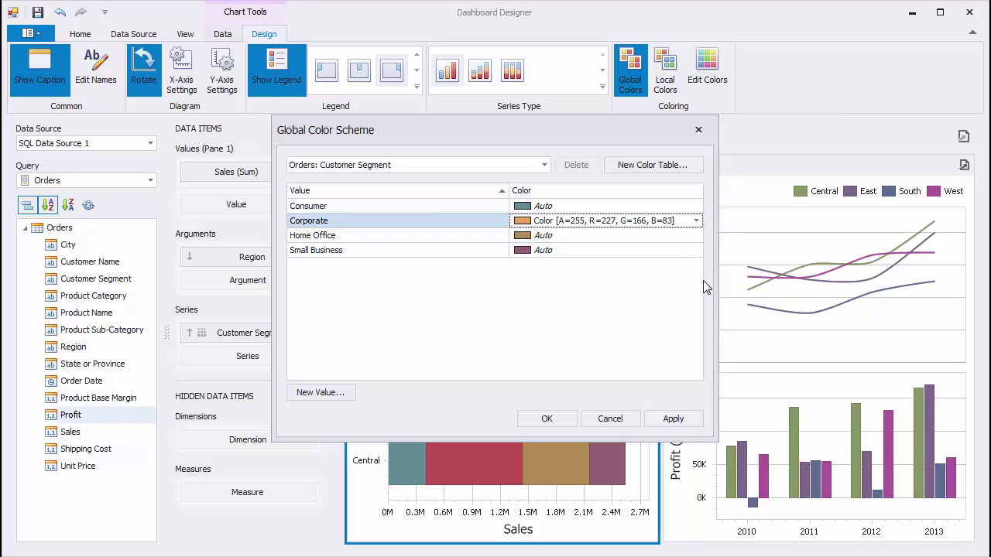
pyautogui.click(559, 416)
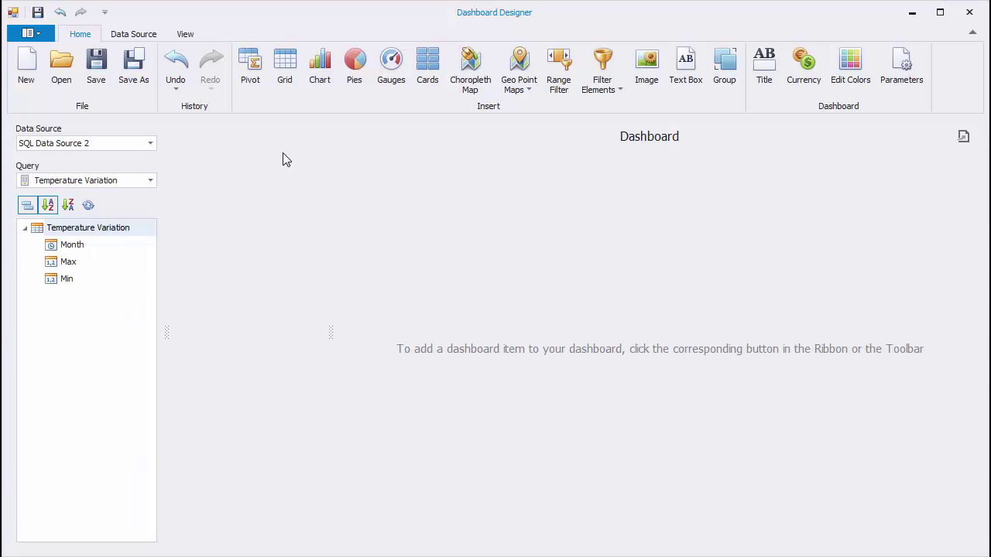
# - Add a new chart and set its series type to Range Bar
pyautogui.click(321, 76)
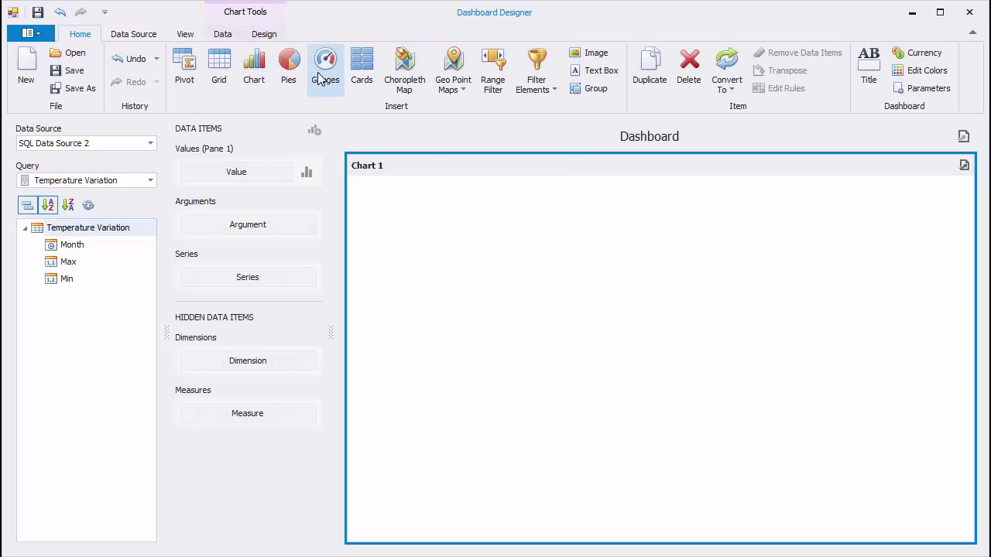
pyautogui.click(307, 173)
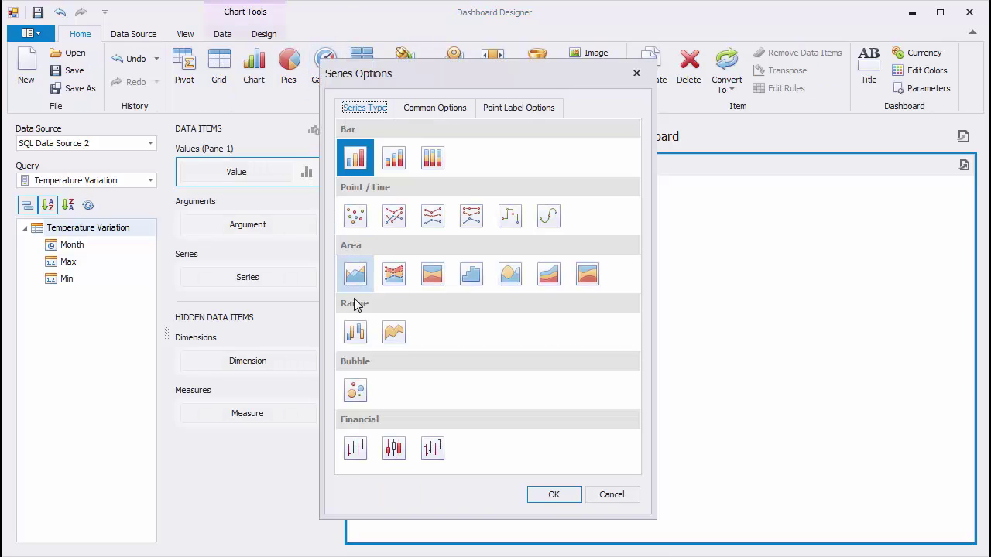
pyautogui.click(356, 333)
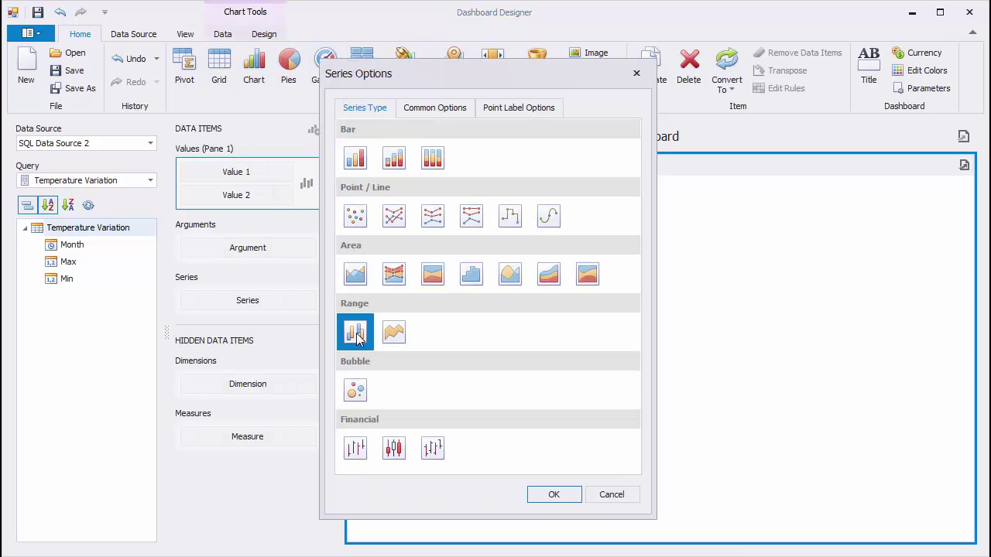
pyautogui.click(563, 496)
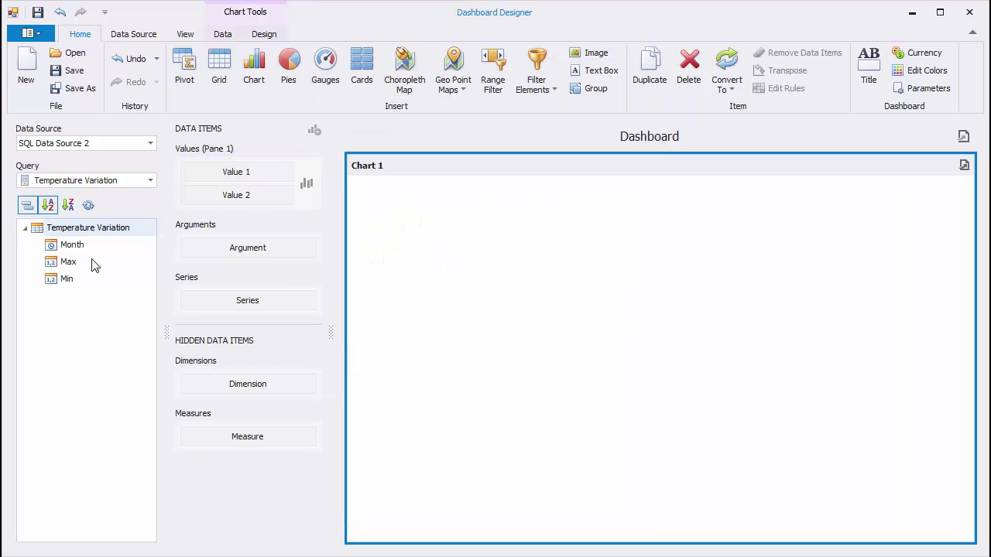
# - Bind Max and Min as values and Month as the argument, grouped by month
pyautogui.moveTo(93, 266); pyautogui.dragTo(224, 172)
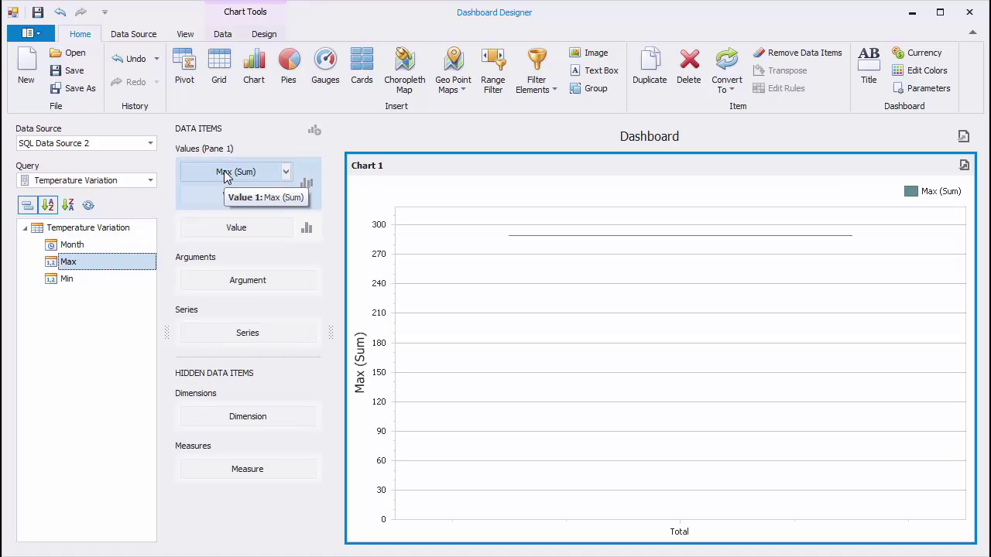
pyautogui.moveTo(69, 281); pyautogui.dragTo(227, 199)
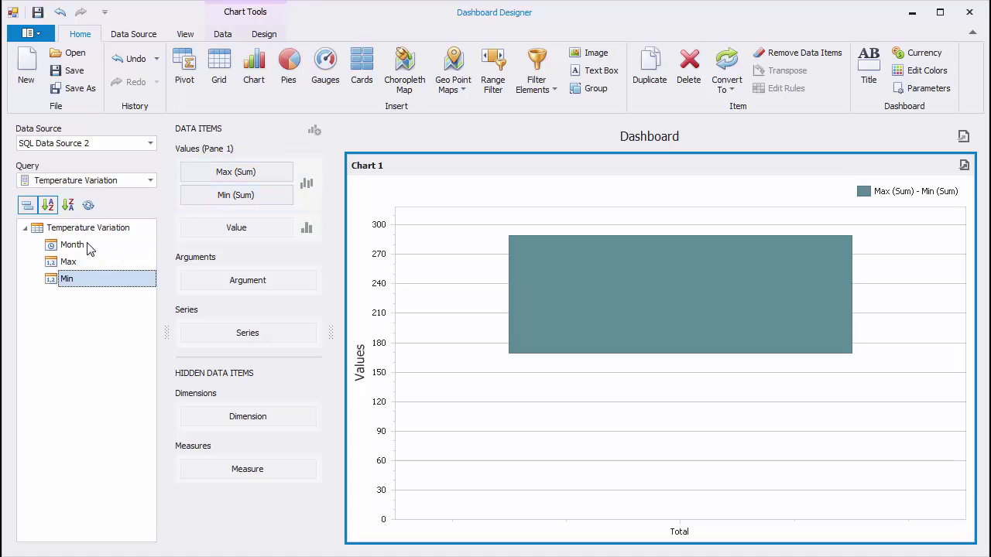
pyautogui.moveTo(88, 246); pyautogui.dragTo(244, 282)
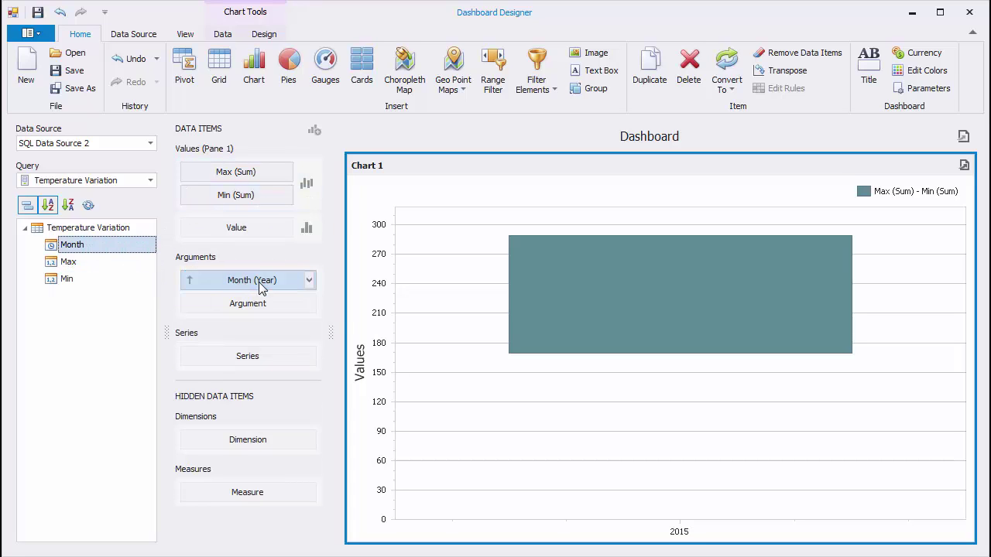
pyautogui.click(310, 282)
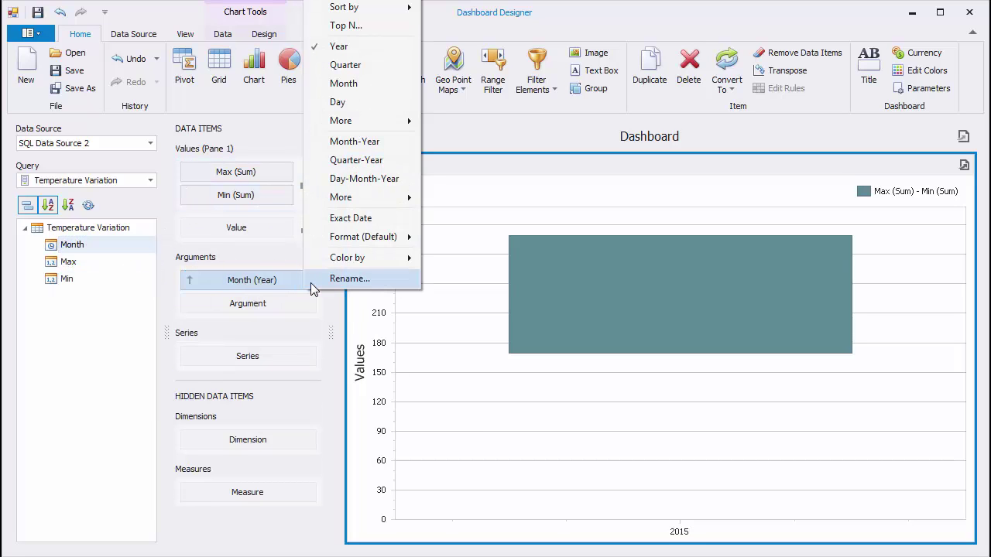
pyautogui.click(344, 83)
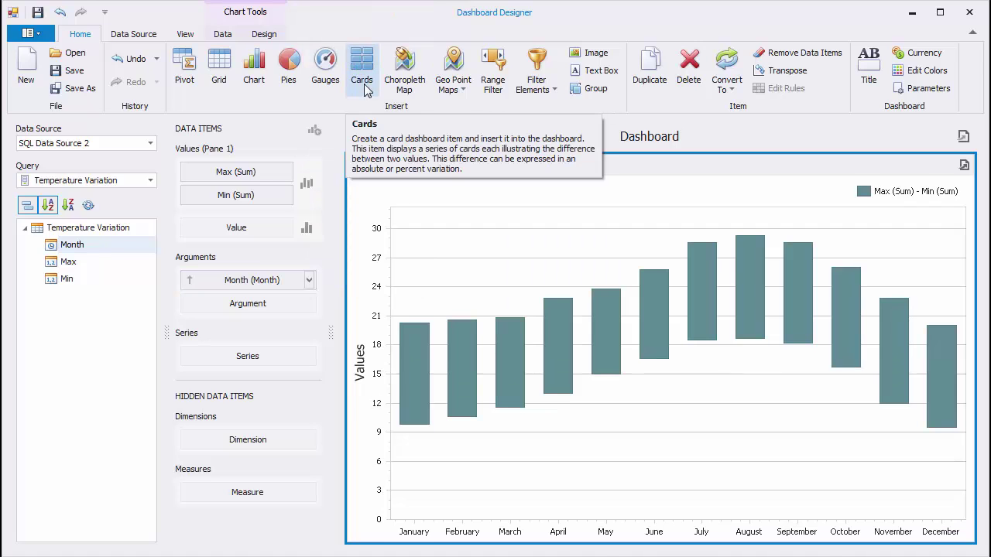
# - Change the range bars to a Range Area series with point markers shown
pyautogui.click(307, 184)
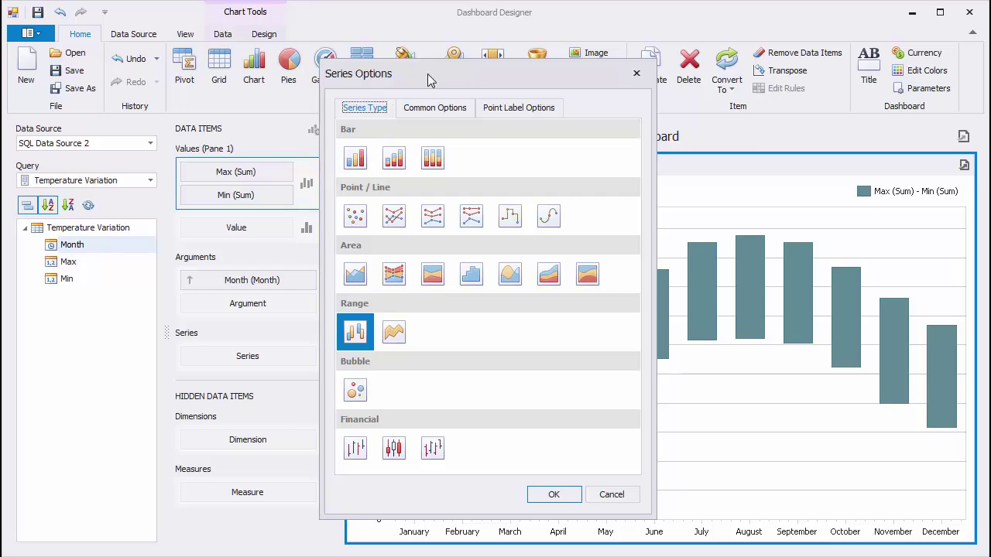
pyautogui.moveTo(427, 75); pyautogui.dragTo(134, 83)
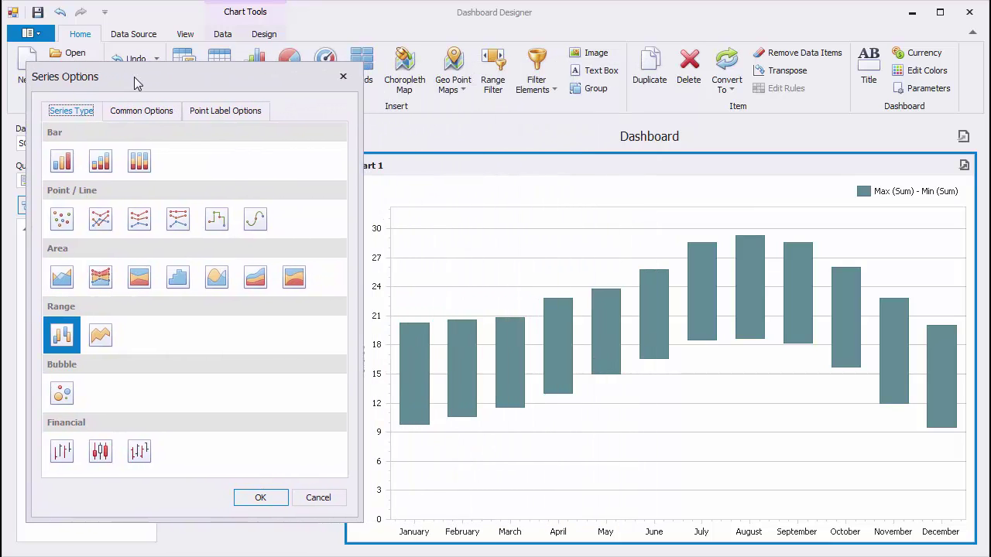
pyautogui.click(101, 335)
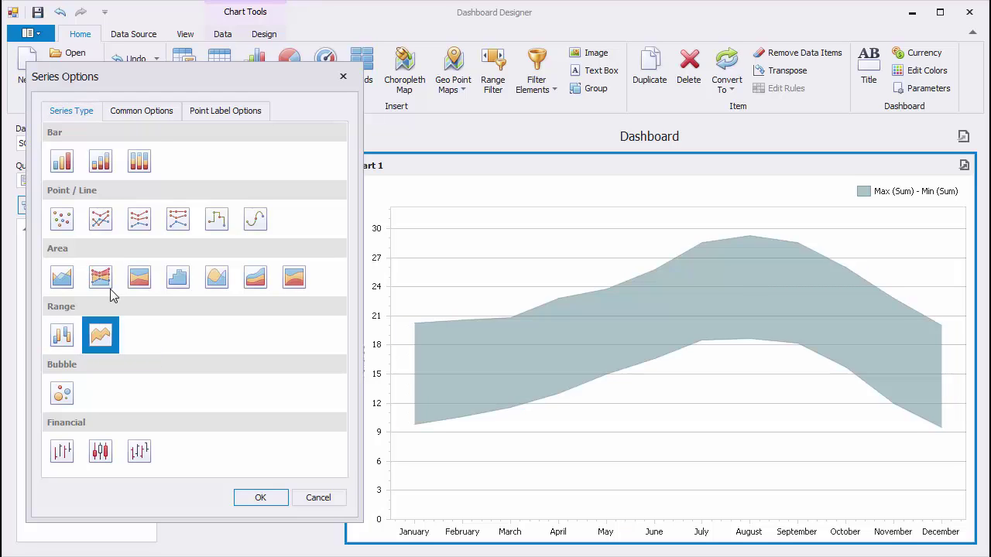
pyautogui.click(143, 113)
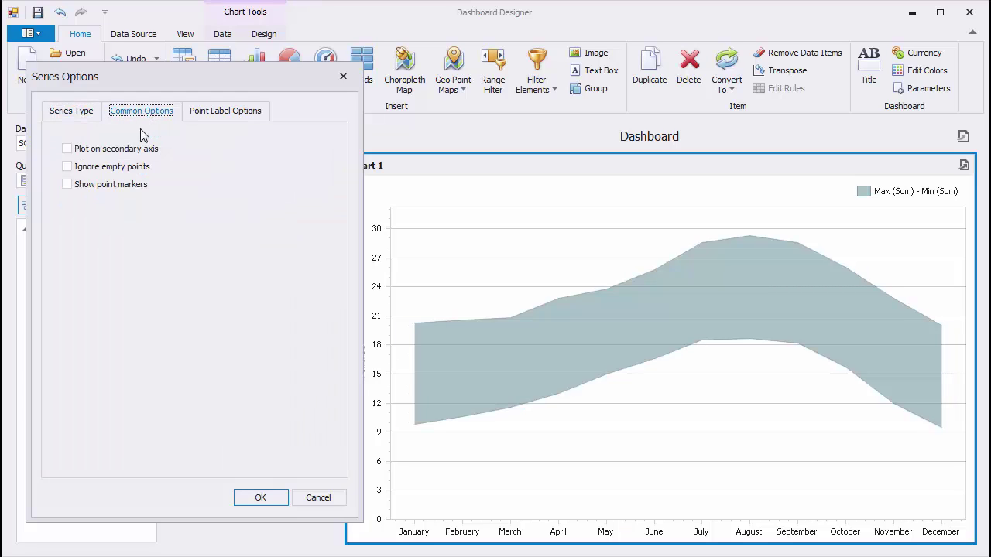
pyautogui.click(107, 189)
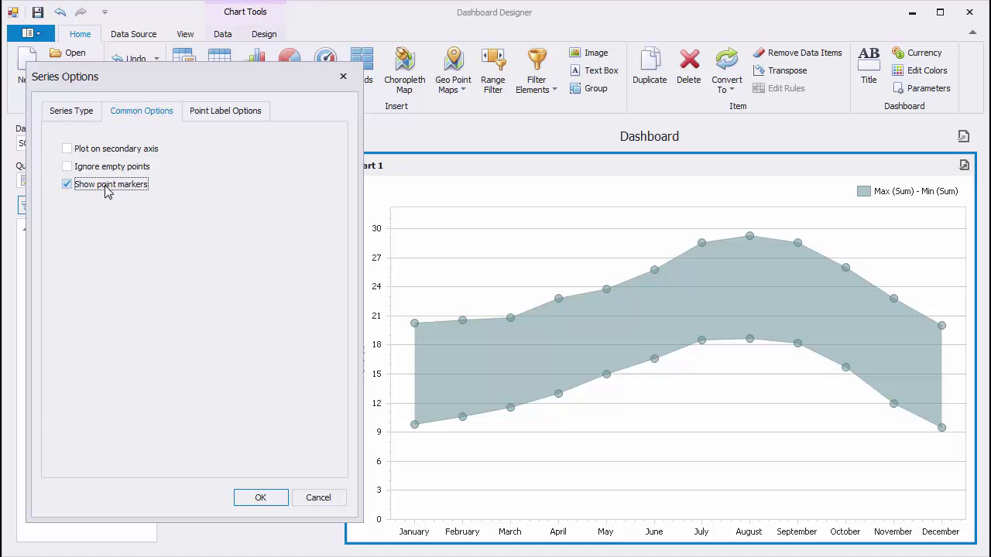
pyautogui.click(283, 499)
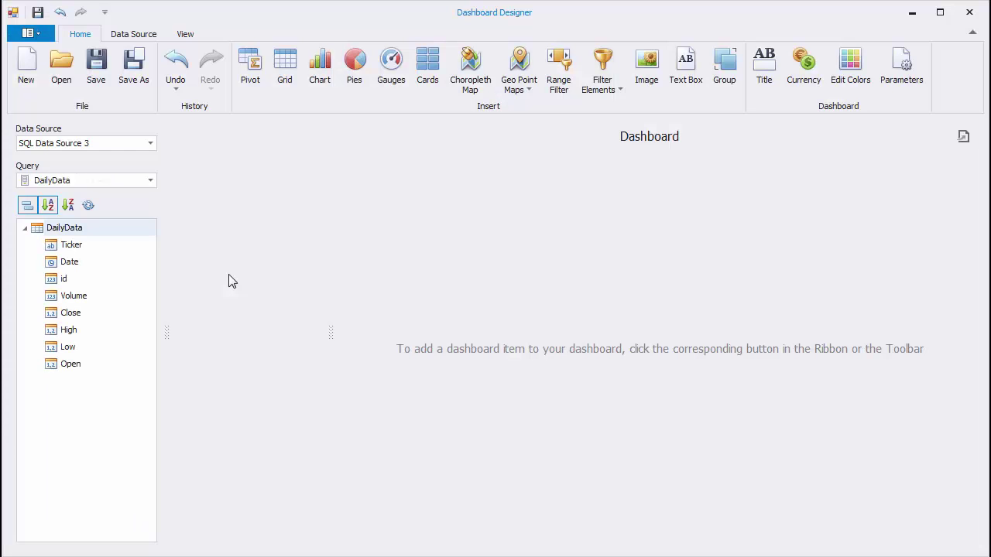
# - Add a new chart with an Open-High-Low-Close stock series type
pyautogui.click(317, 76)
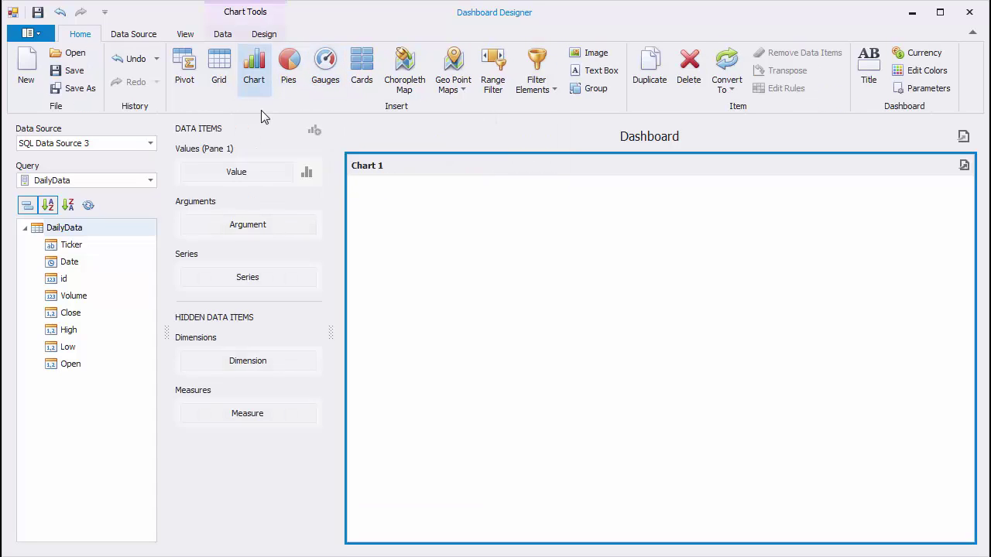
pyautogui.click(307, 173)
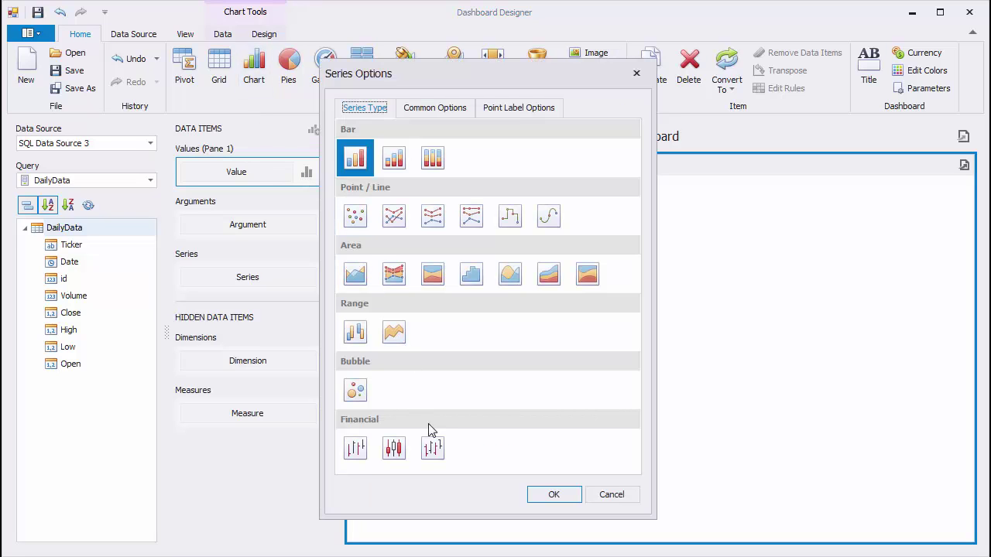
pyautogui.click(432, 449)
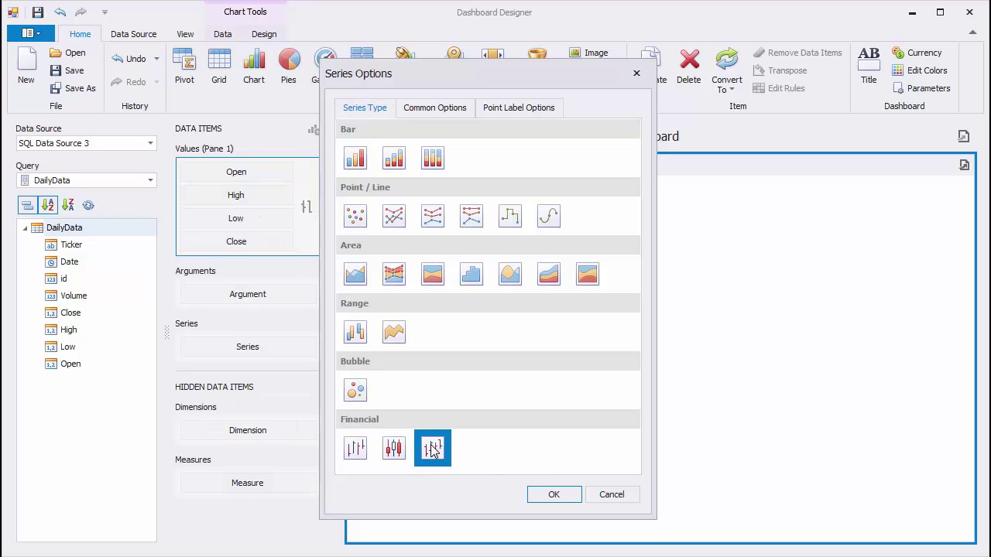
pyautogui.click(554, 495)
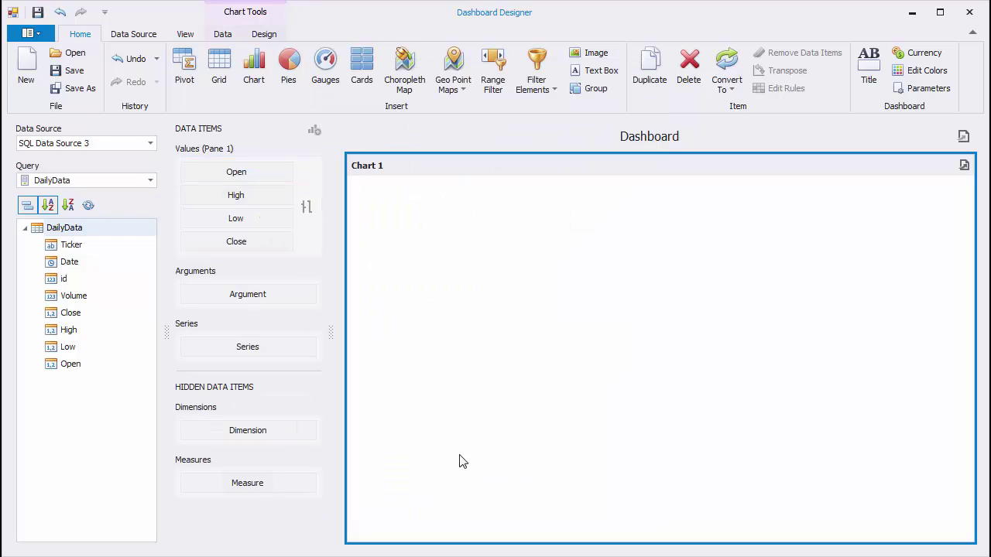
# - Bind Open, High, Low and Close as values and Date as the argument, grouped Day-Month-Year
pyautogui.moveTo(89, 369); pyautogui.dragTo(242, 175)
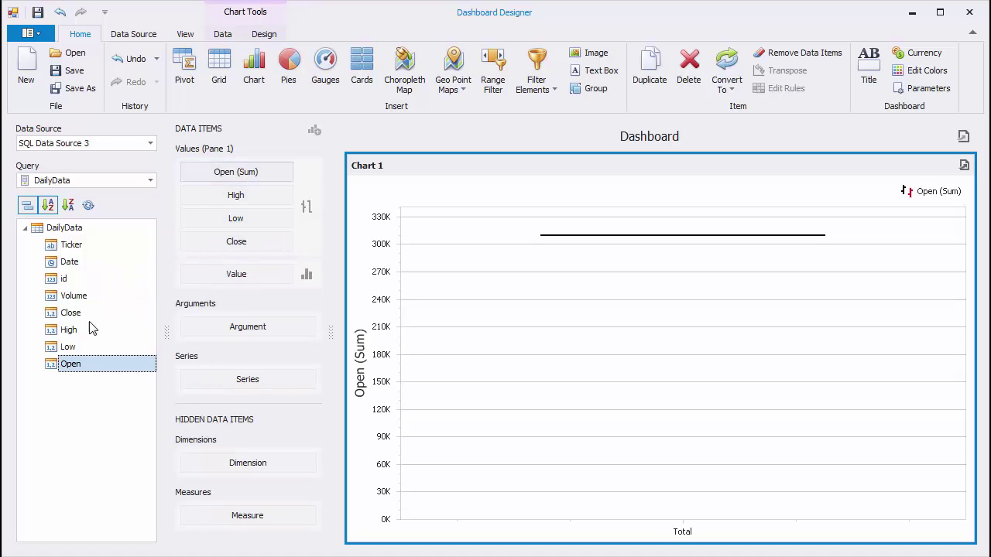
pyautogui.moveTo(90, 329); pyautogui.dragTo(240, 206)
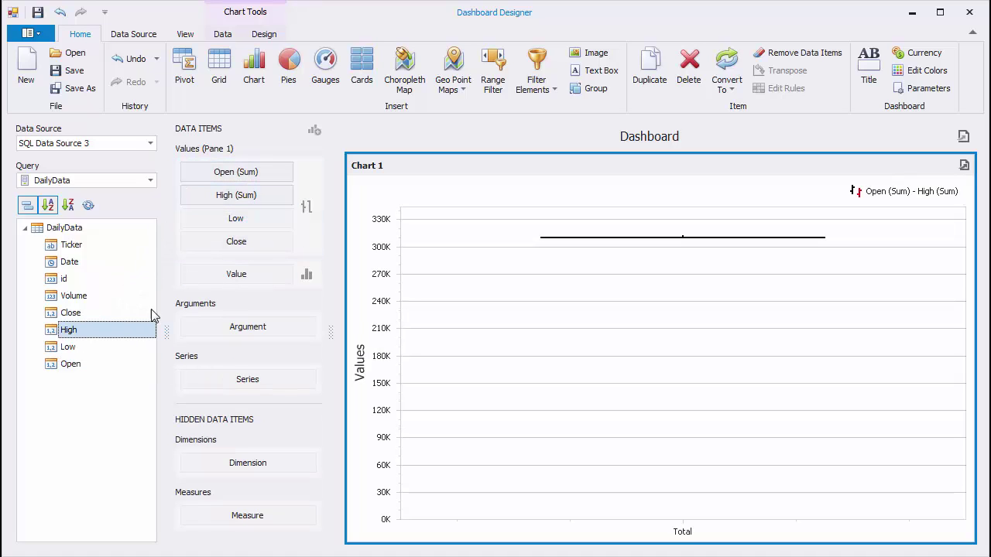
pyautogui.moveTo(82, 346); pyautogui.dragTo(224, 221)
pyautogui.moveTo(83, 316); pyautogui.dragTo(235, 246)
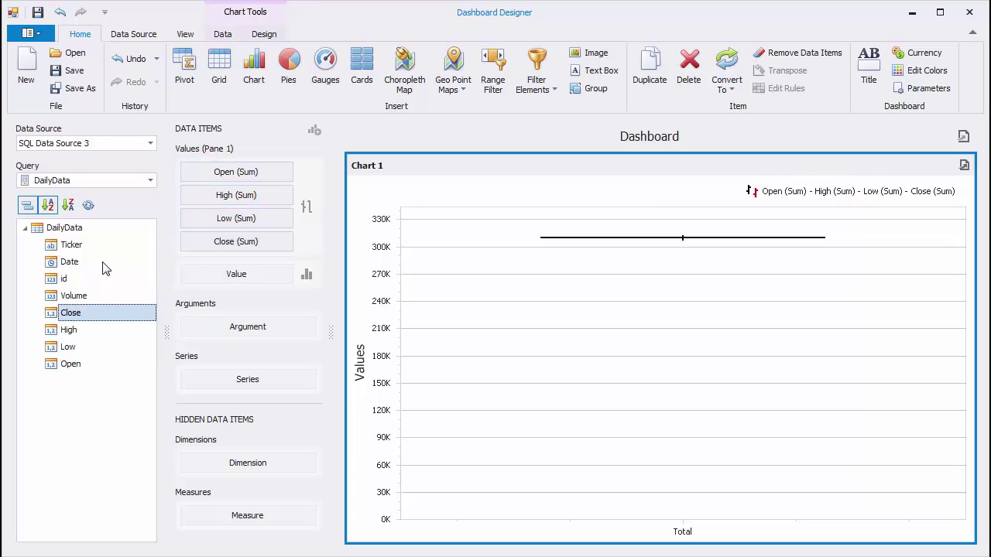
pyautogui.moveTo(103, 267); pyautogui.dragTo(217, 332)
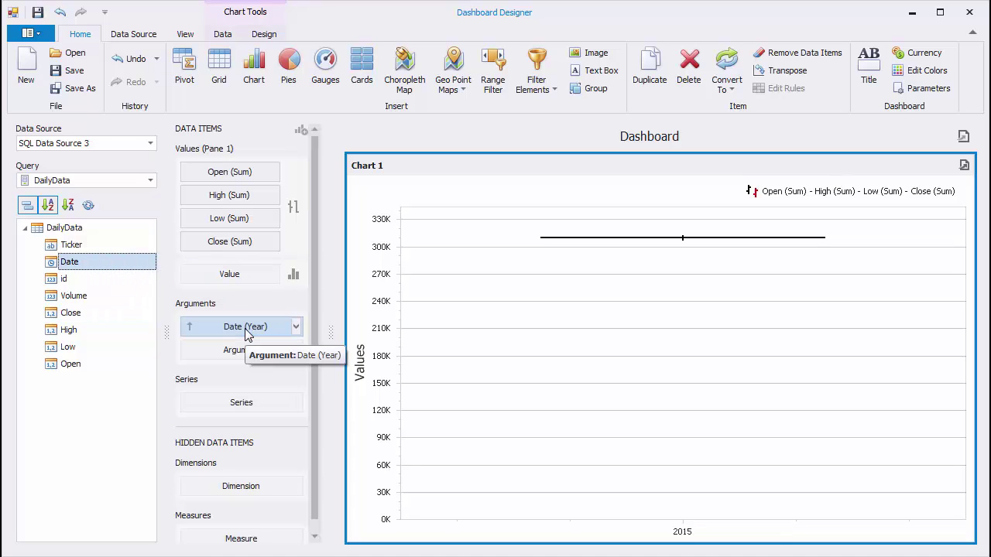
pyautogui.click(296, 327)
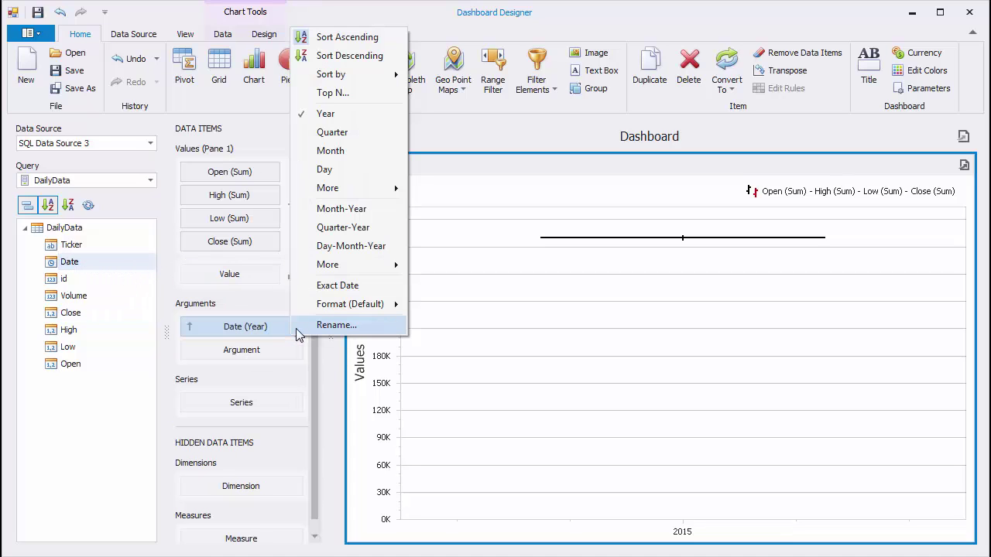
pyautogui.click(351, 247)
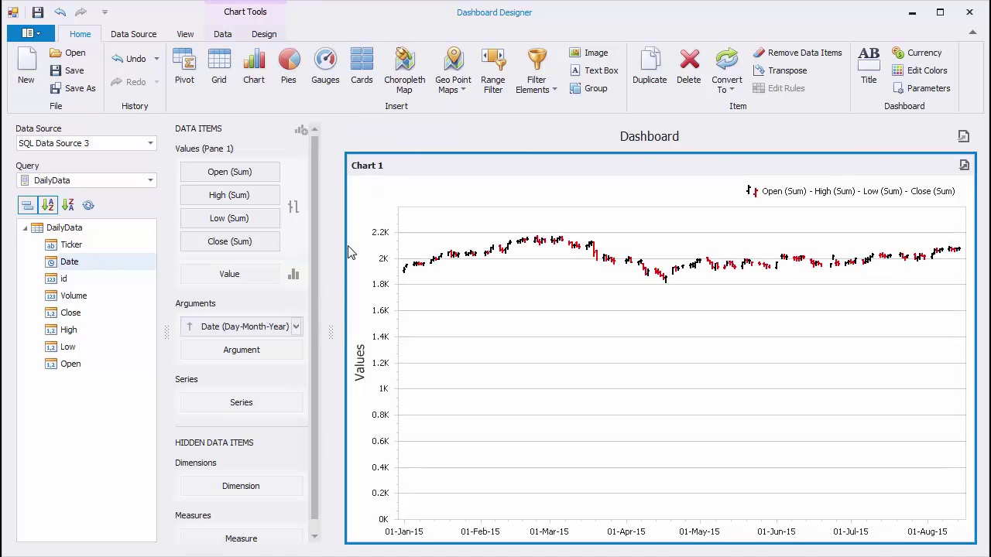
# - Turn off 'Always show zero level' in the chart's Y-axis settings
pyautogui.click(264, 34)
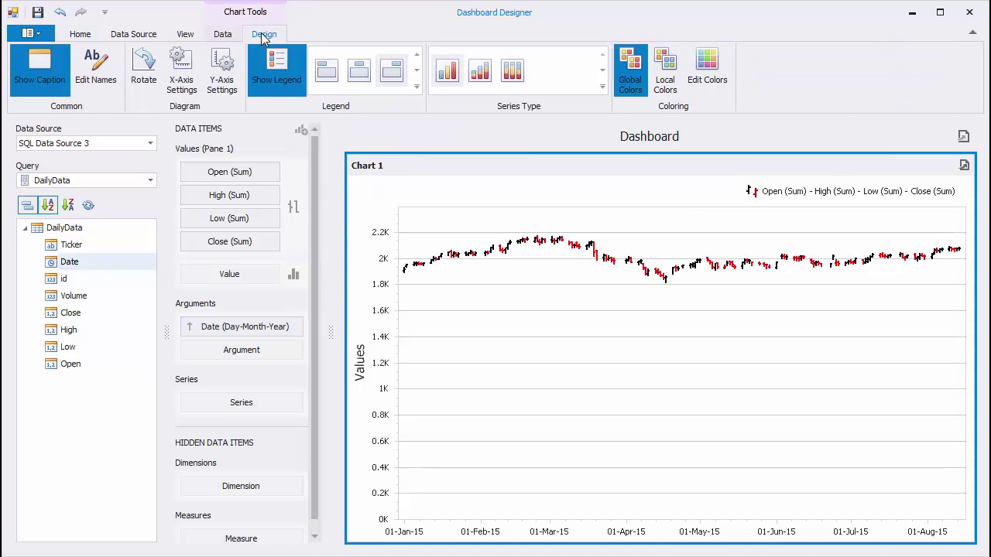
pyautogui.click(222, 85)
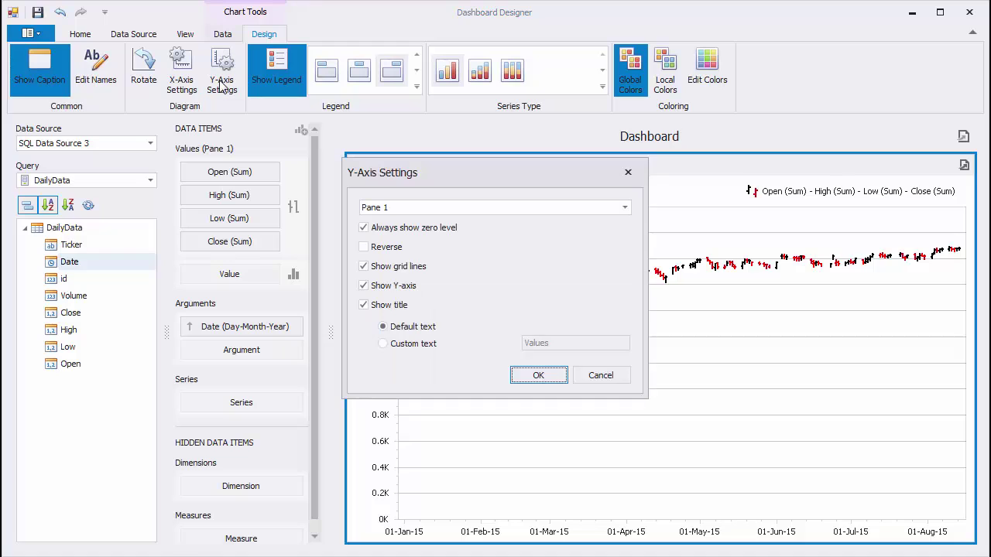
pyautogui.click(363, 227)
pyautogui.click(526, 377)
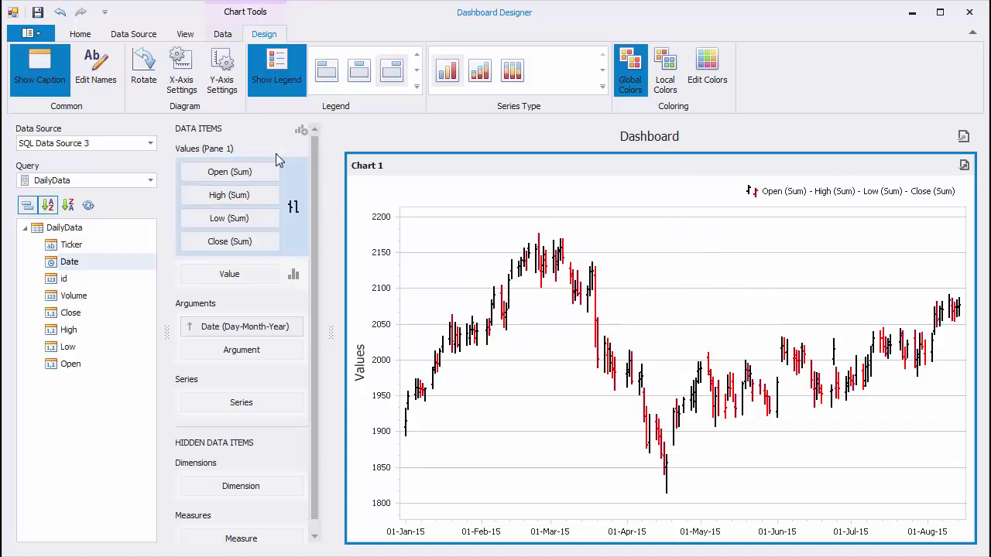
# - Add a List Box filter element left of the chart and narrow it
pyautogui.click(80, 34)
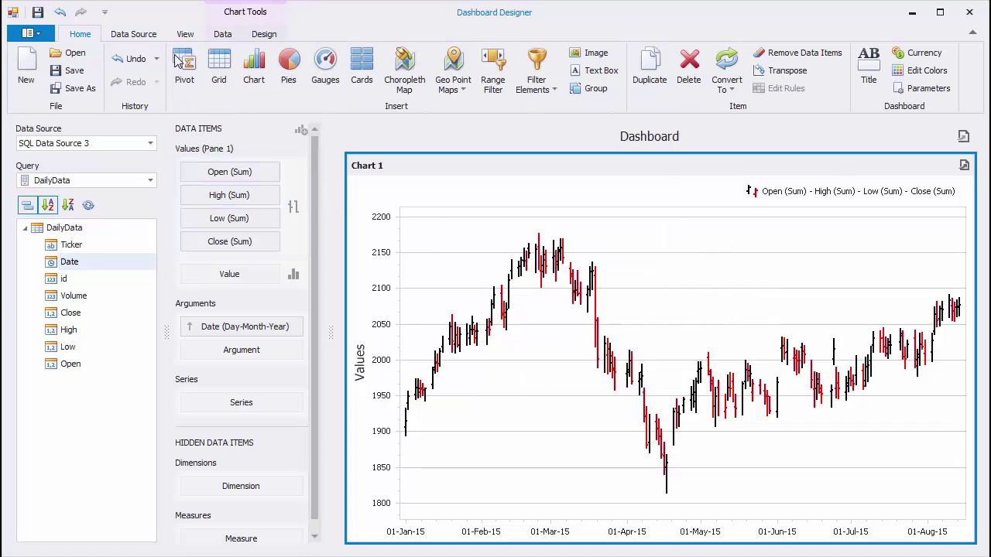
pyautogui.click(535, 87)
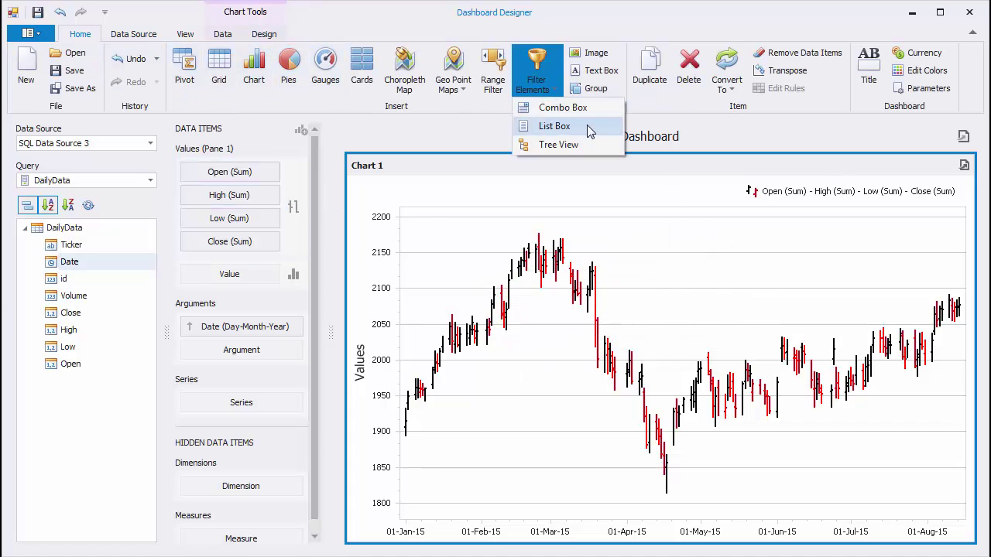
pyautogui.click(551, 126)
pyautogui.moveTo(721, 170); pyautogui.dragTo(365, 174)
pyautogui.moveTo(658, 214); pyautogui.dragTo(468, 214)
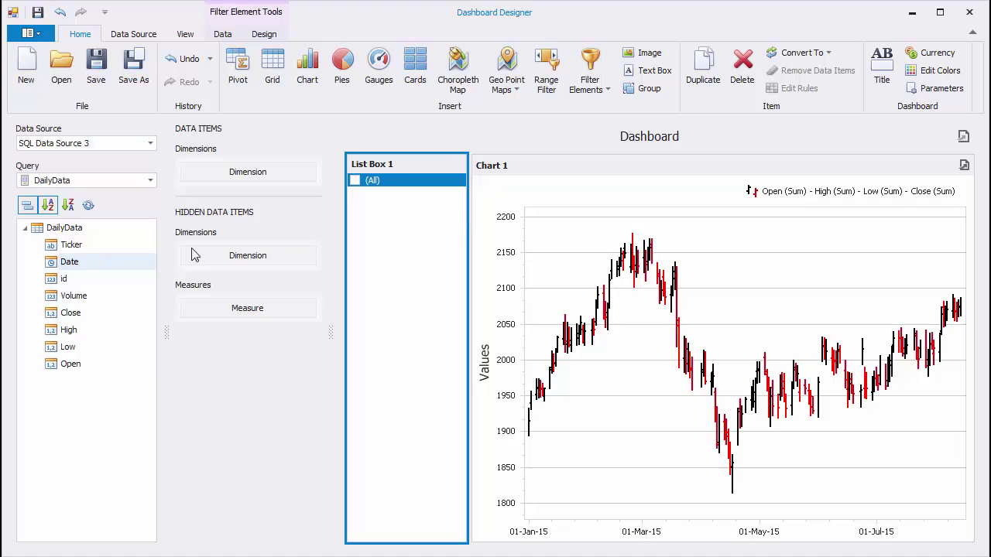
# - Fill the list box with Ticker as radio buttons and select BAC
pyautogui.moveTo(79, 248); pyautogui.dragTo(235, 174)
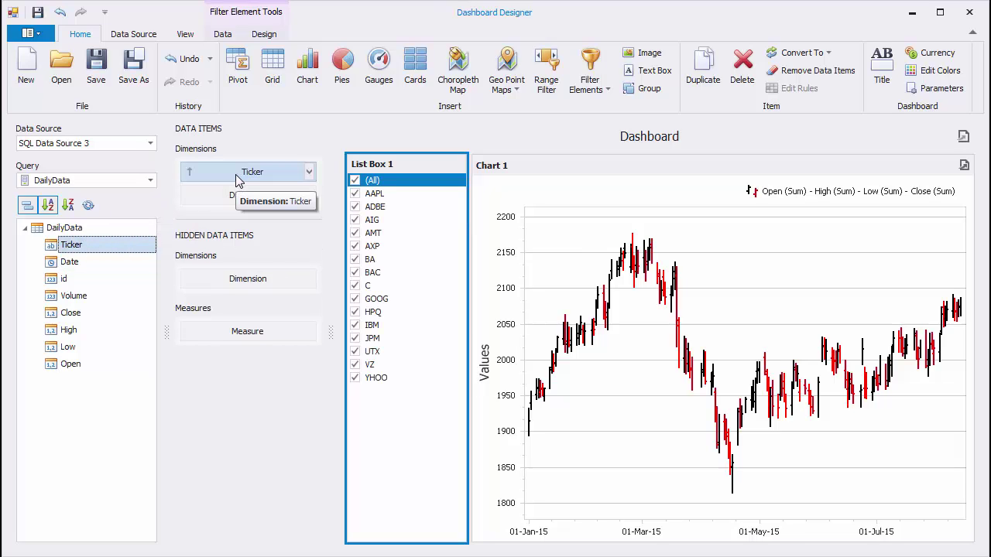
pyautogui.click(264, 35)
pyautogui.click(190, 81)
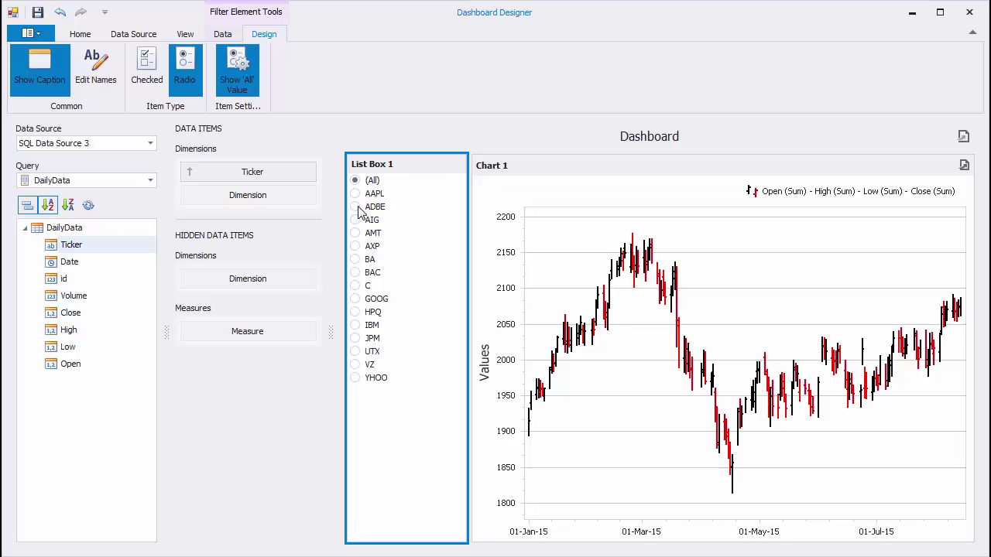
pyautogui.click(355, 207)
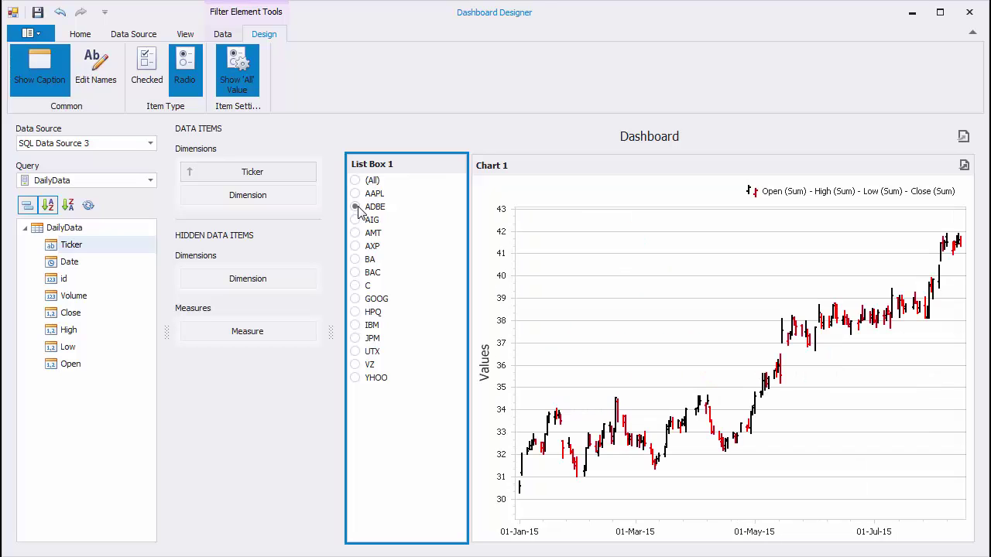
pyautogui.click(356, 273)
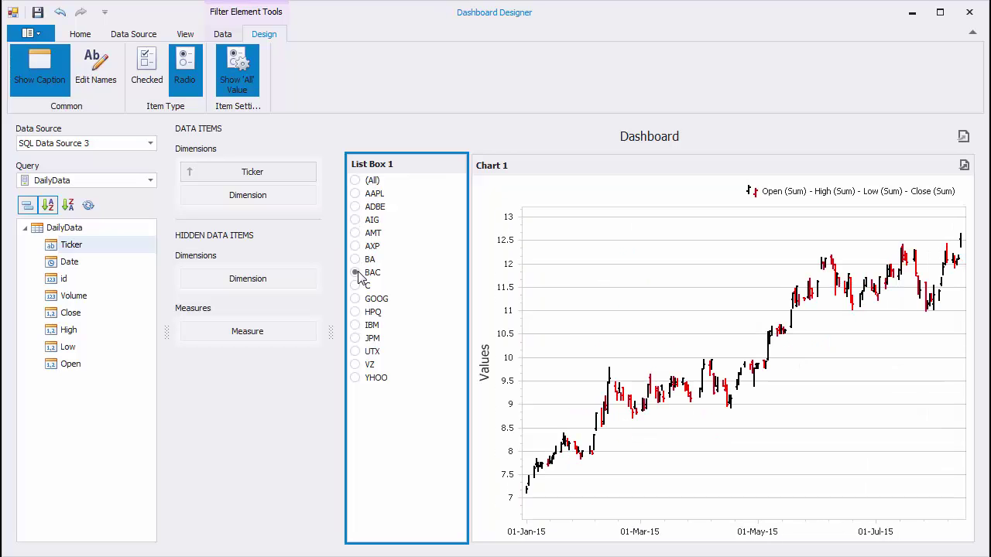